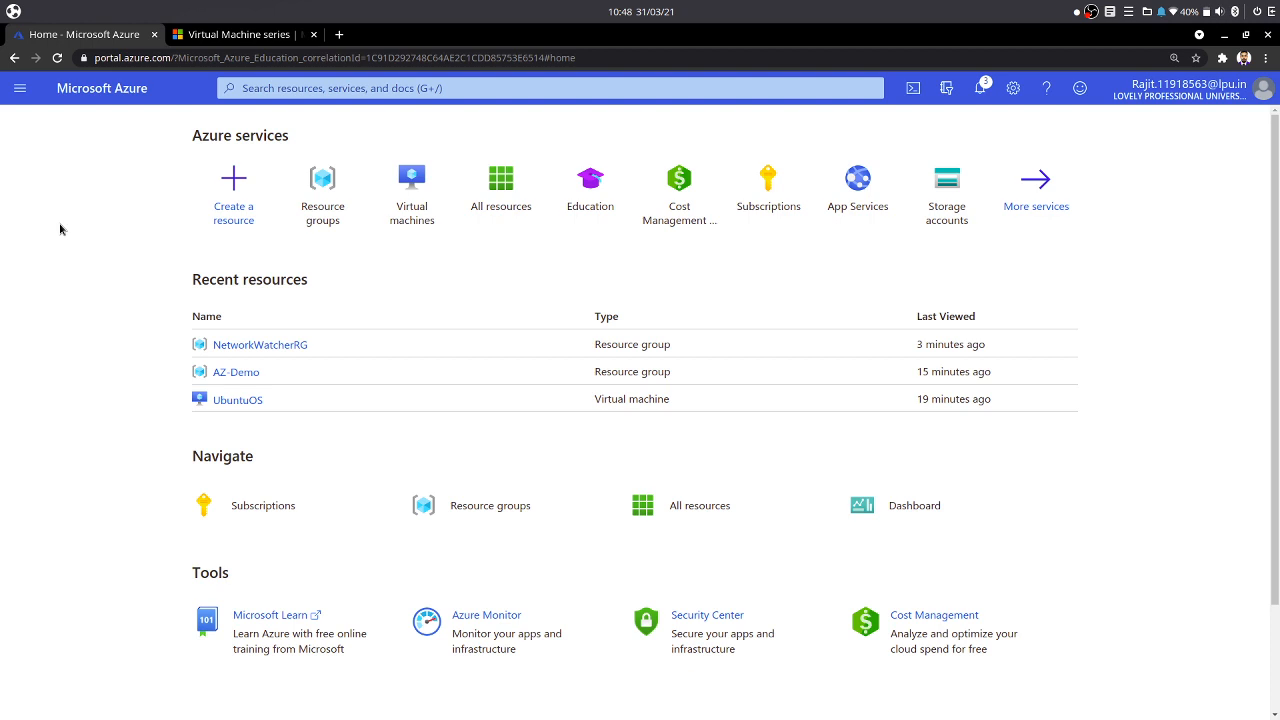
click(13, 11)
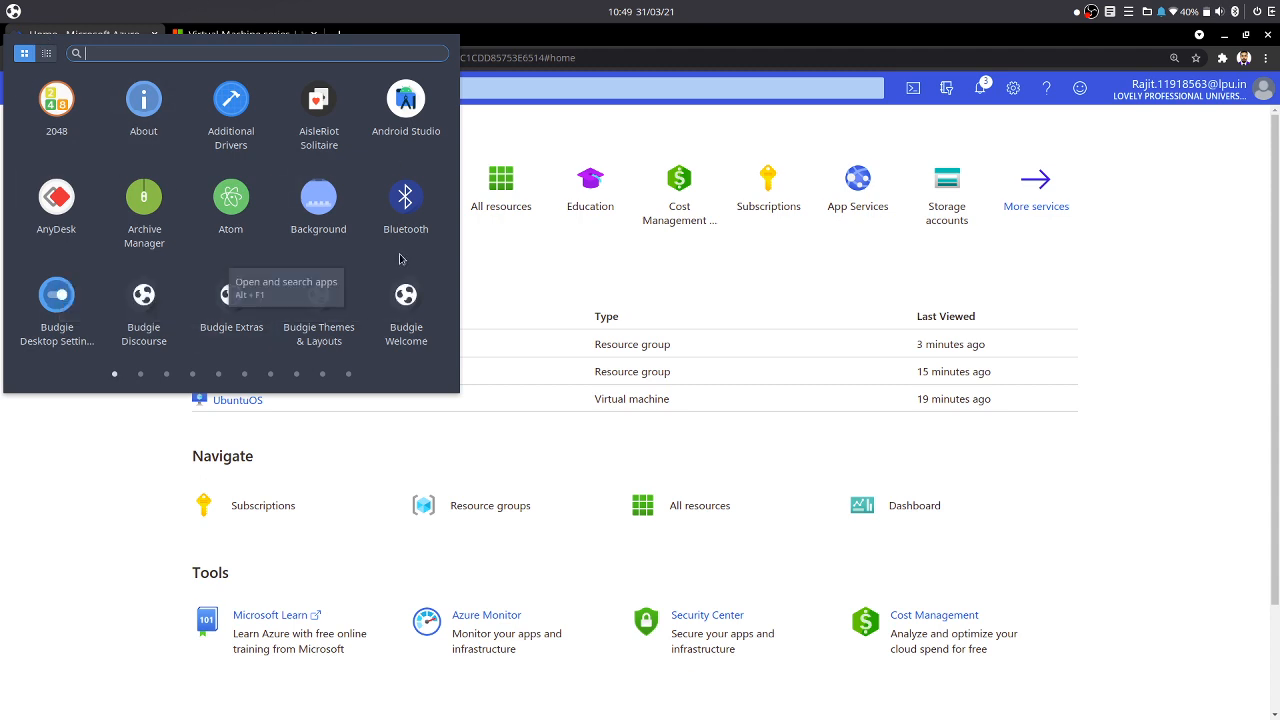
click(73, 484)
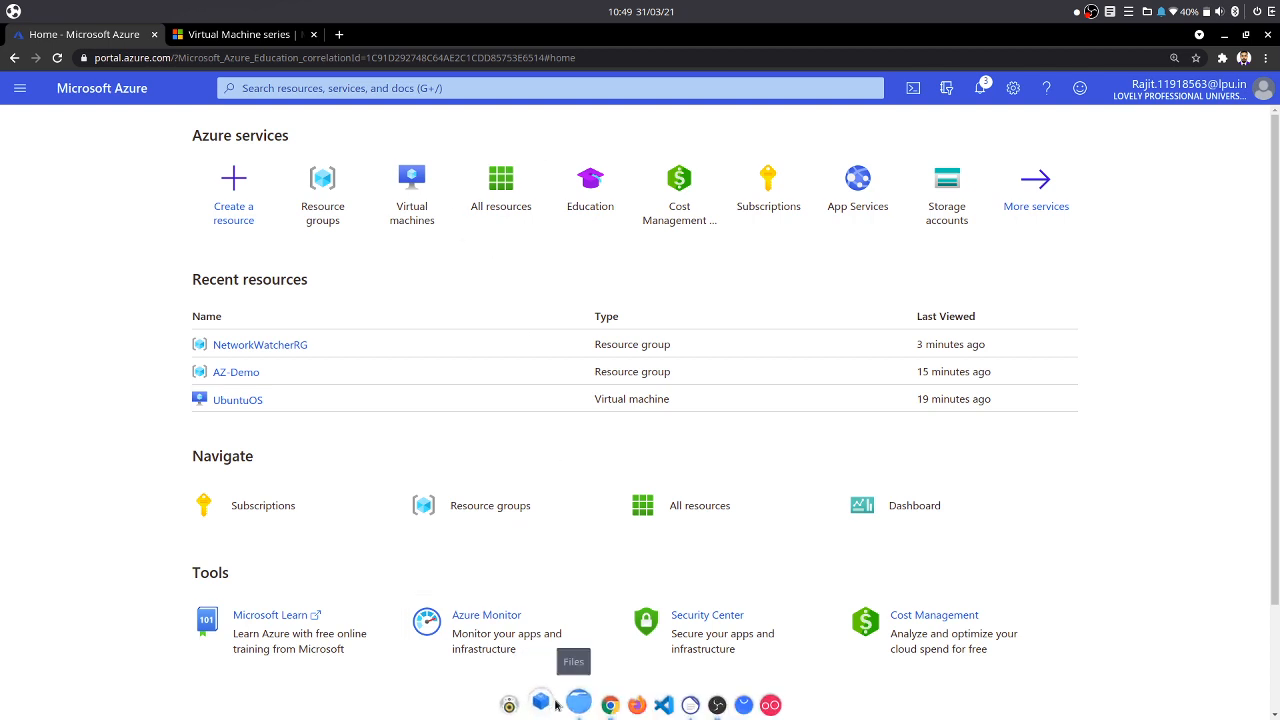
click(551, 703)
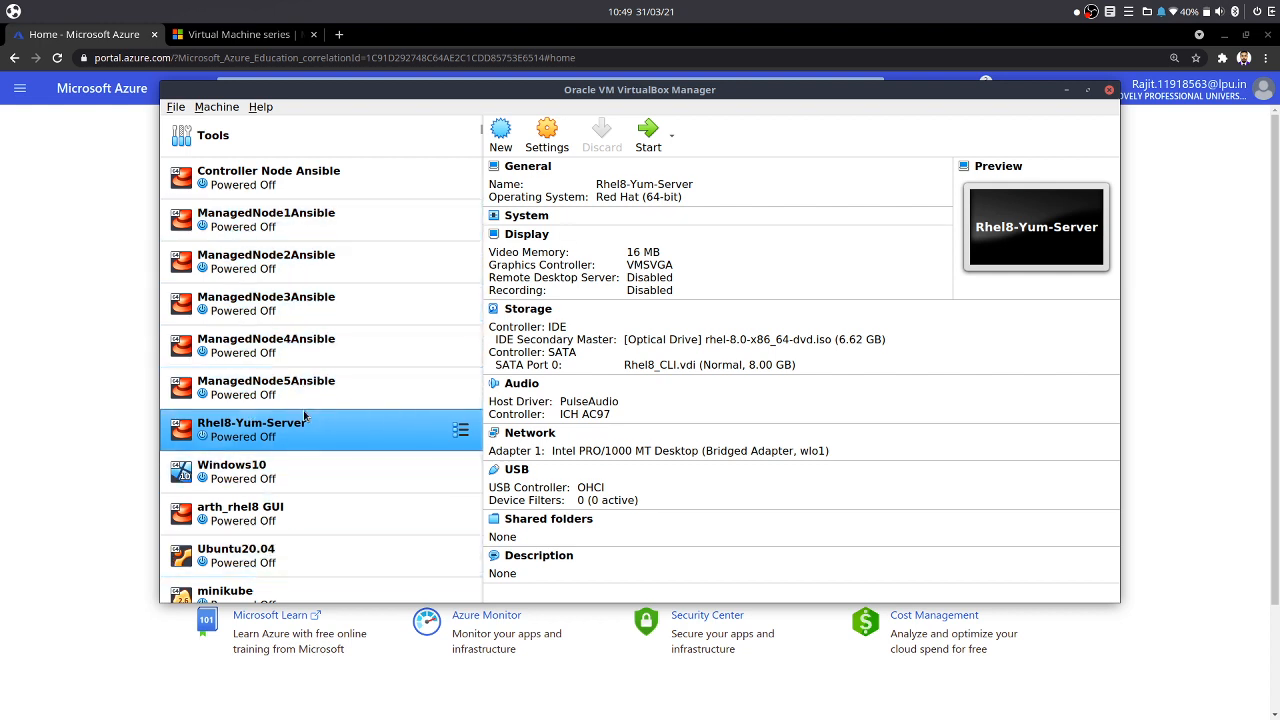
scroll(300, 414, down, 1)
scroll(267, 477, up, 1)
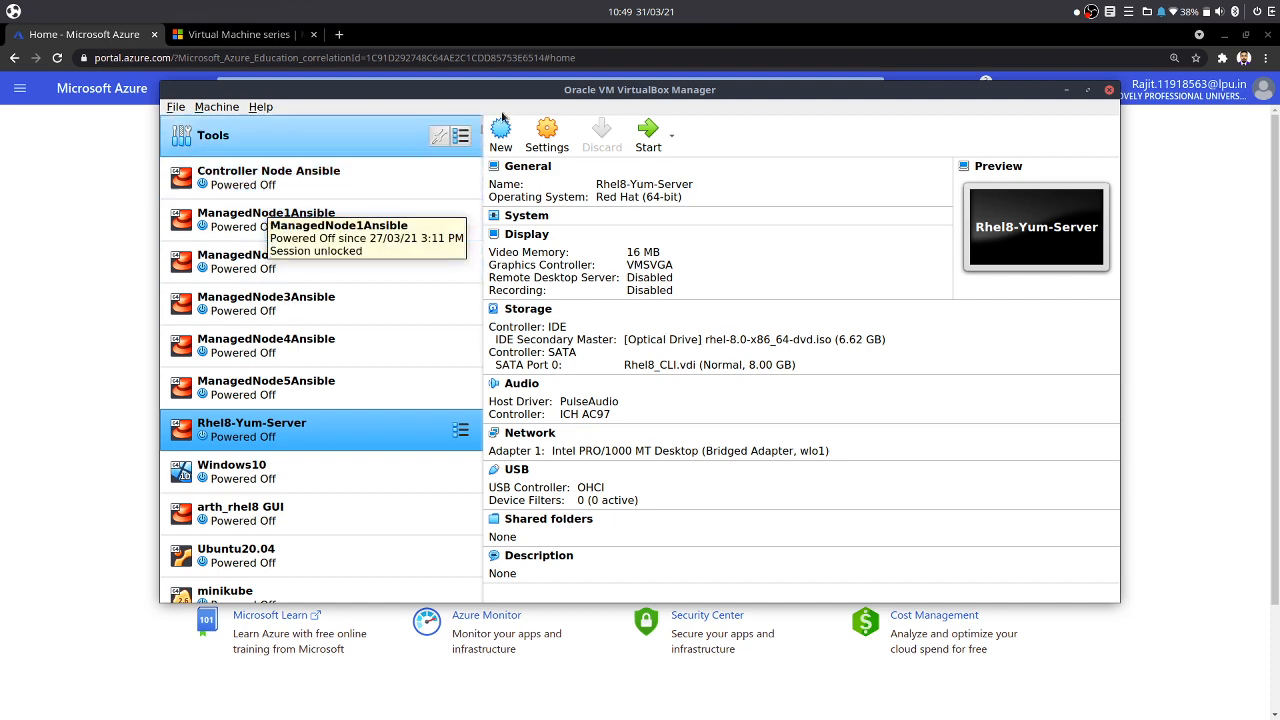
click(157, 168)
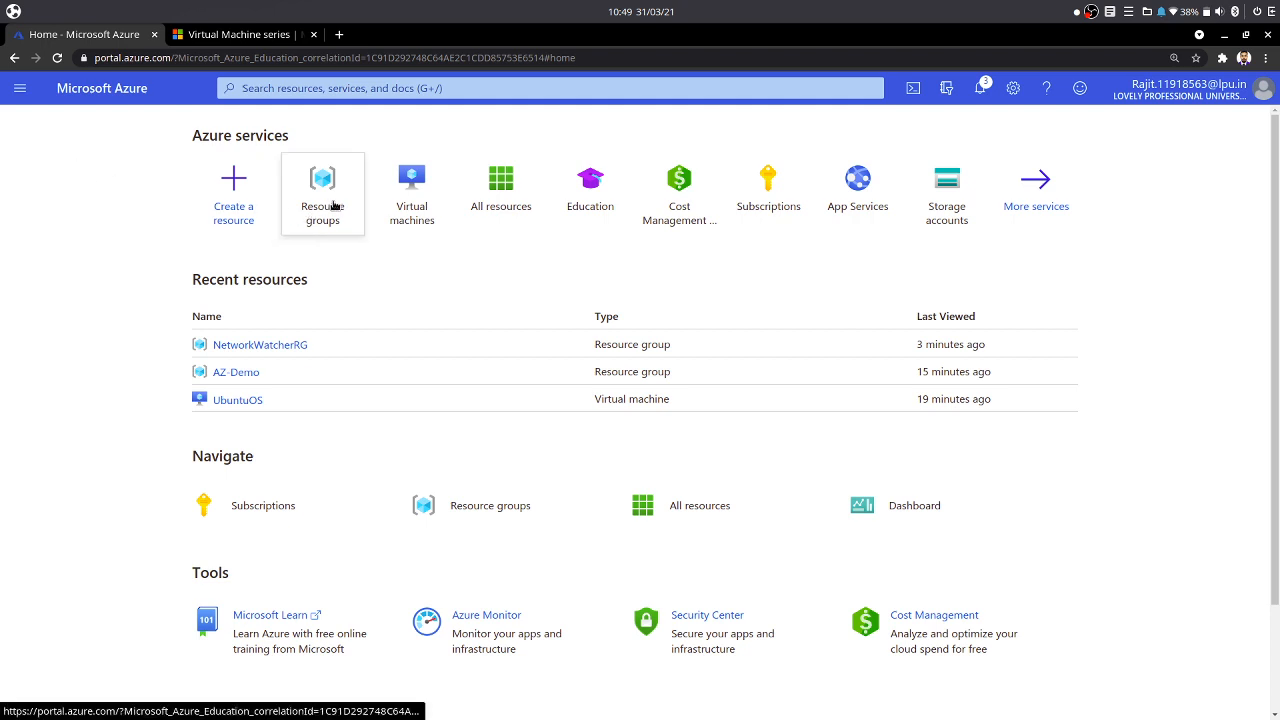
- Create a resource group named AZ-Demo in the Azure for Students subscription, region (US) East US
mouse_move(335, 205)
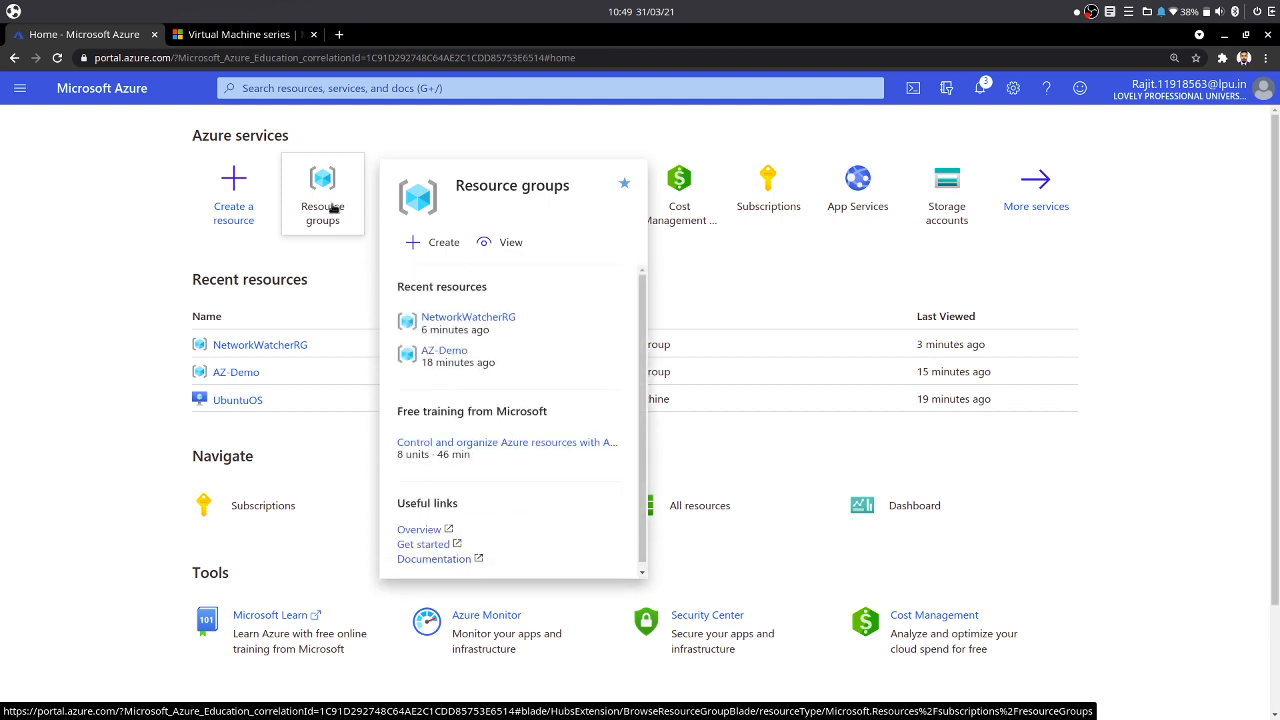
click(333, 207)
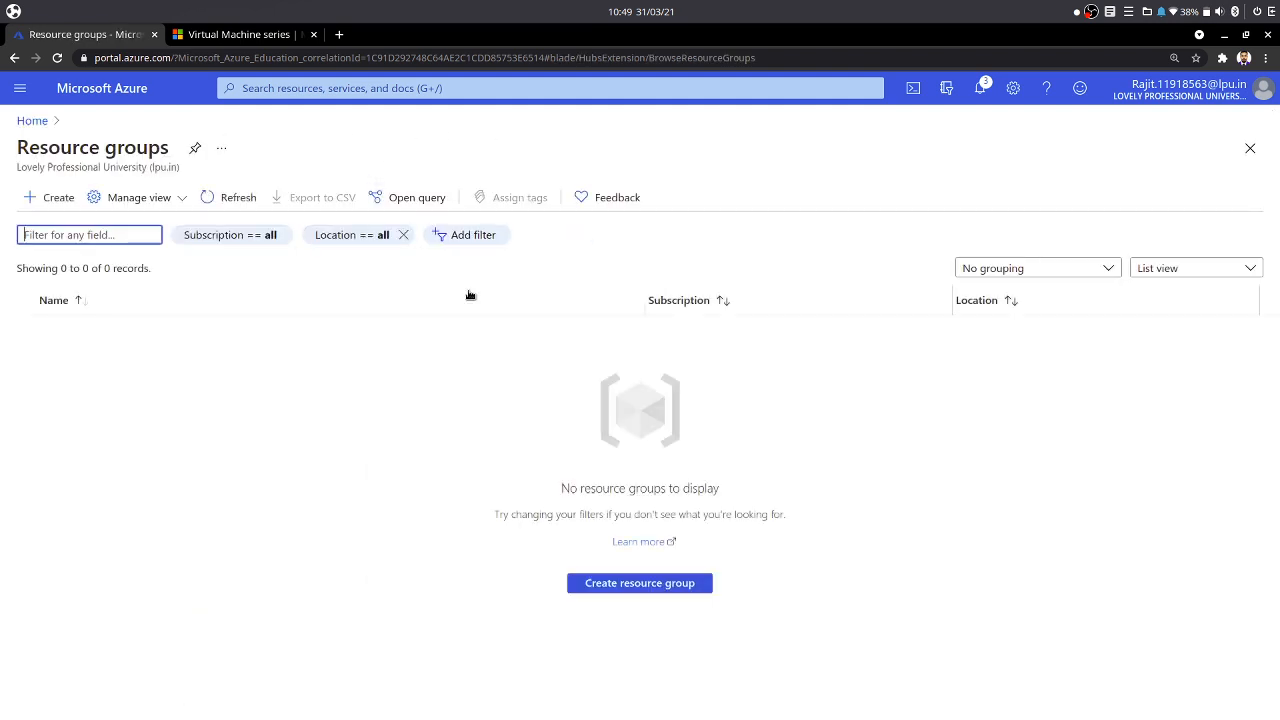
click(684, 583)
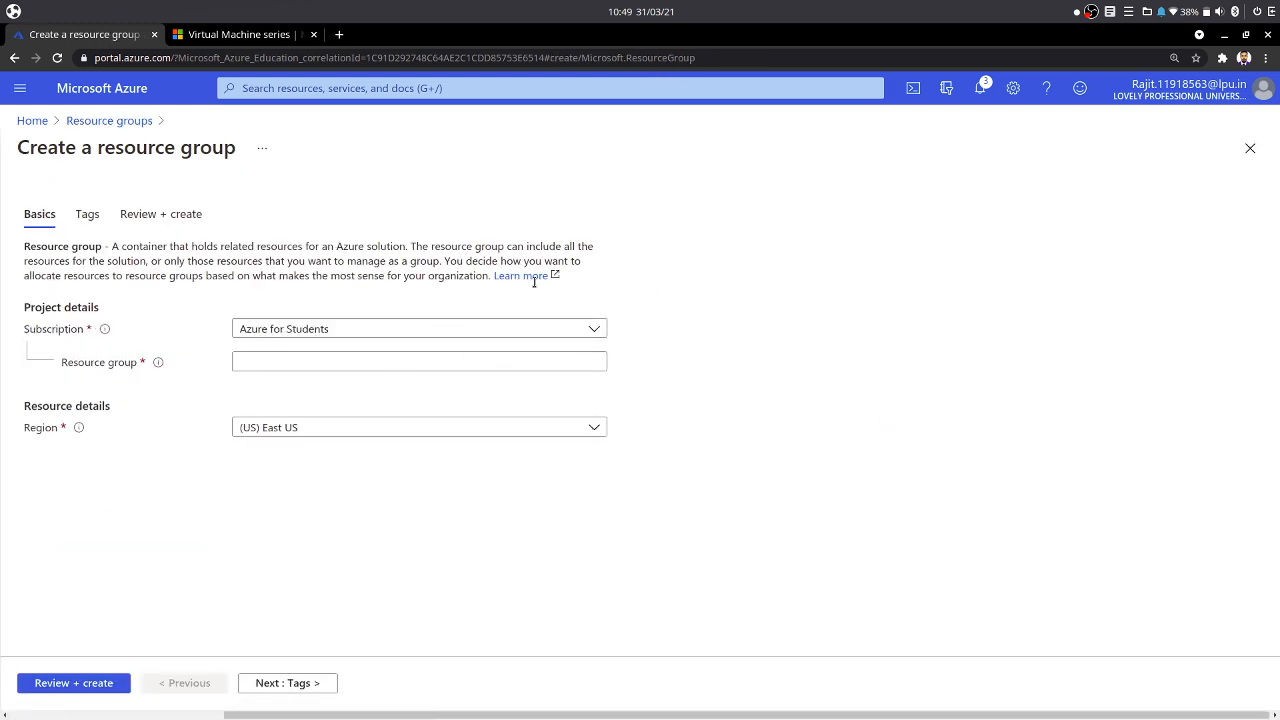
click(271, 357)
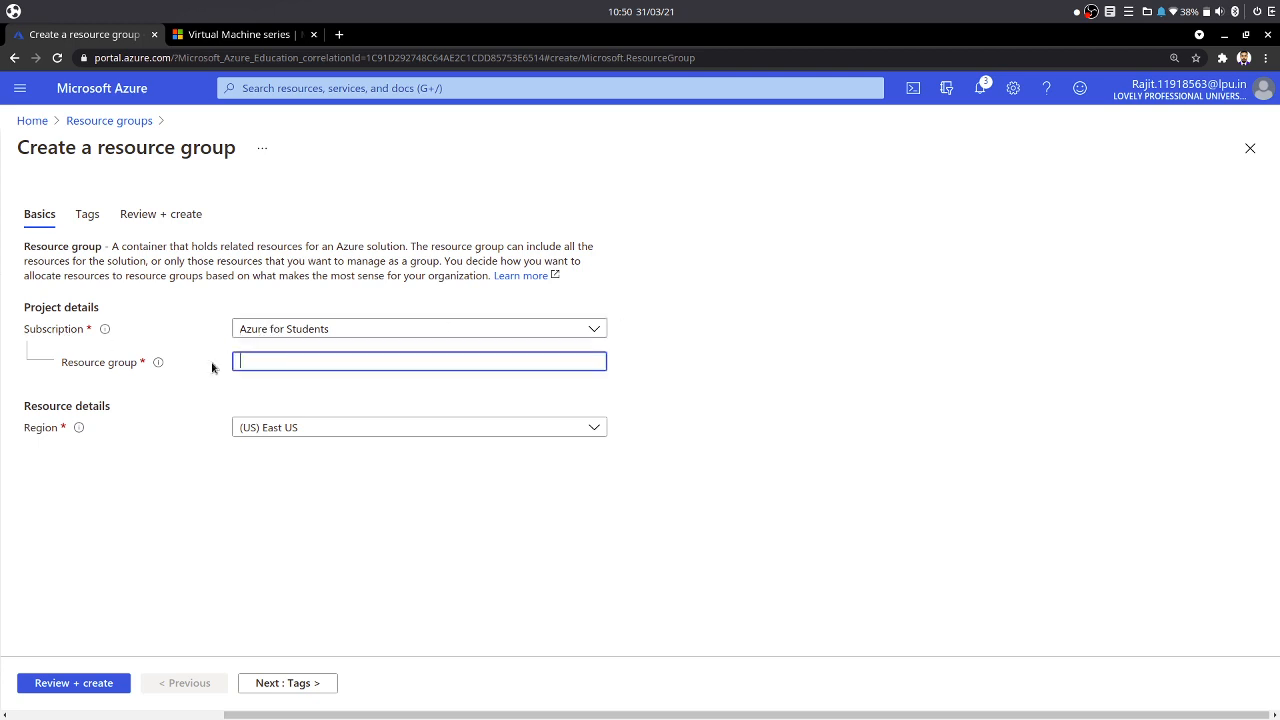
text(AZ-Demo)
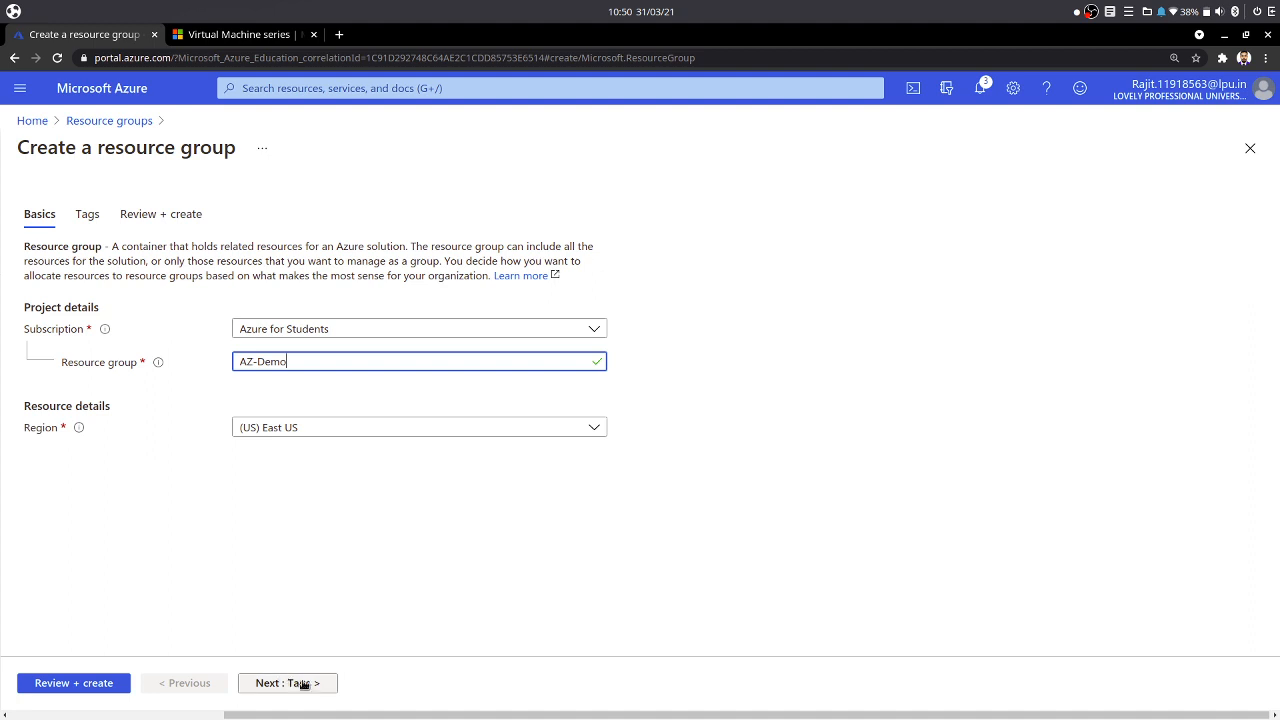
click(45, 681)
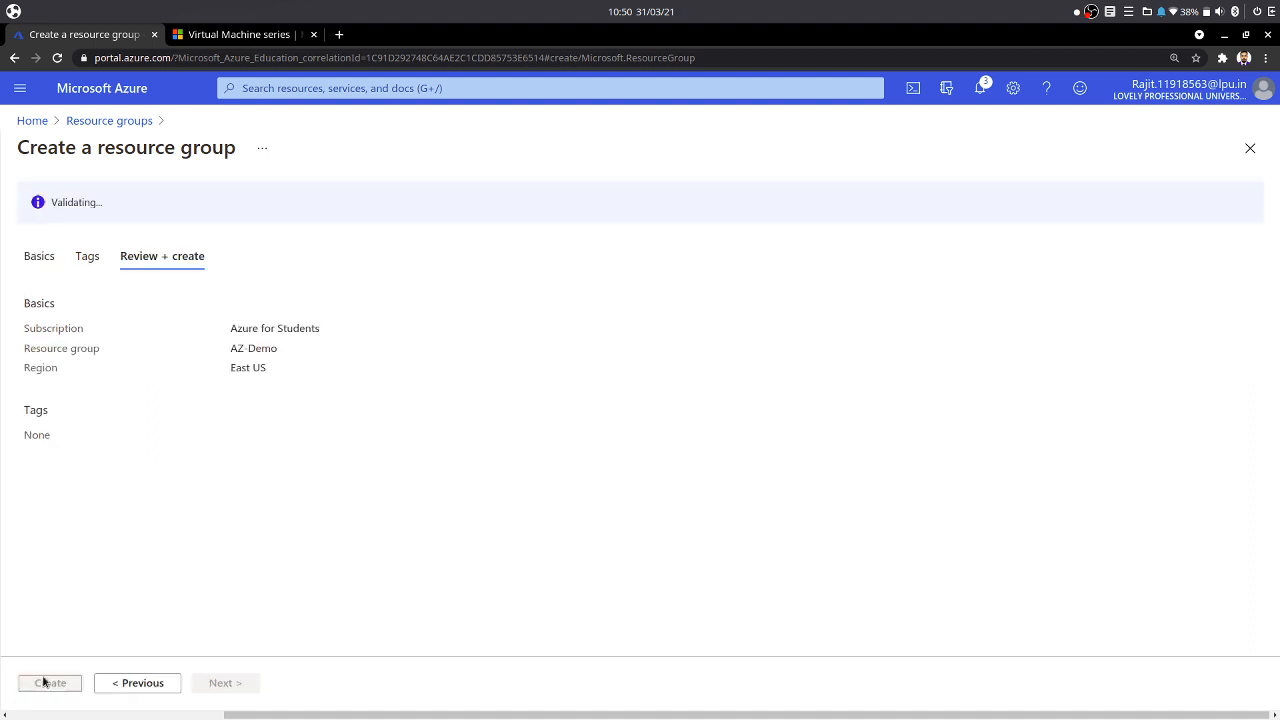
click(51, 685)
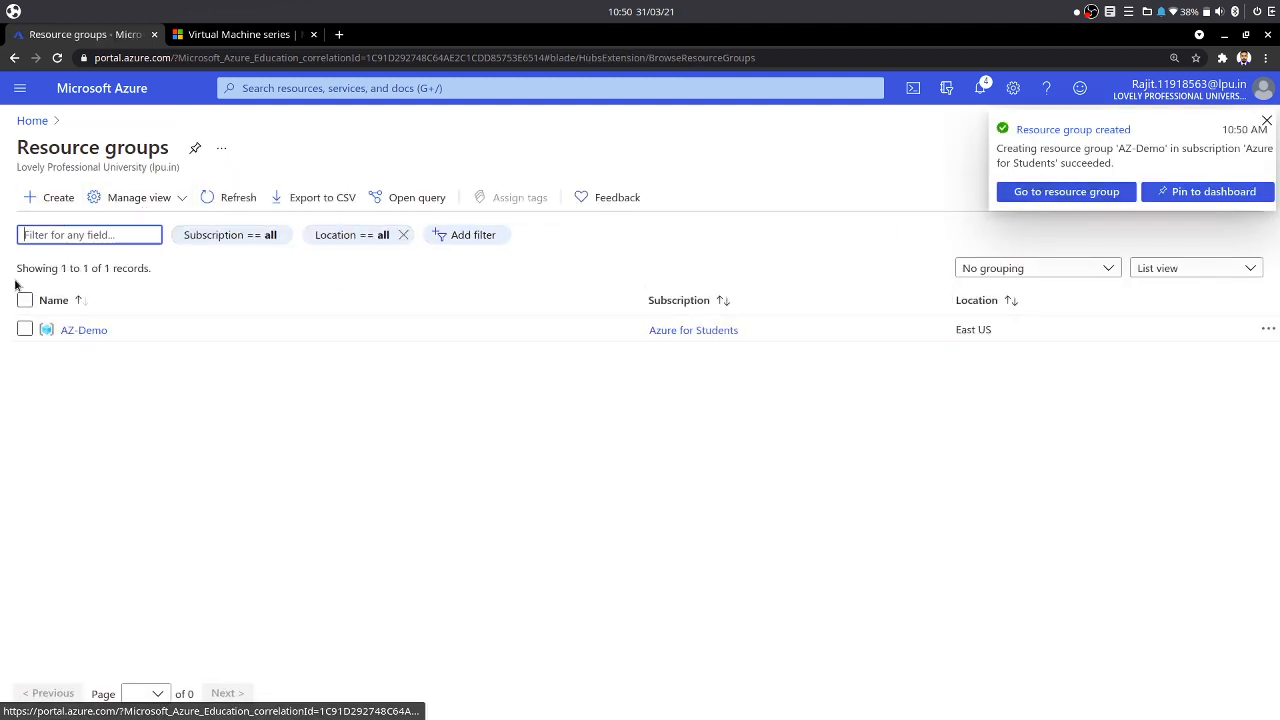
- Start creating a new virtual machine from the Virtual machines page
click(20, 88)
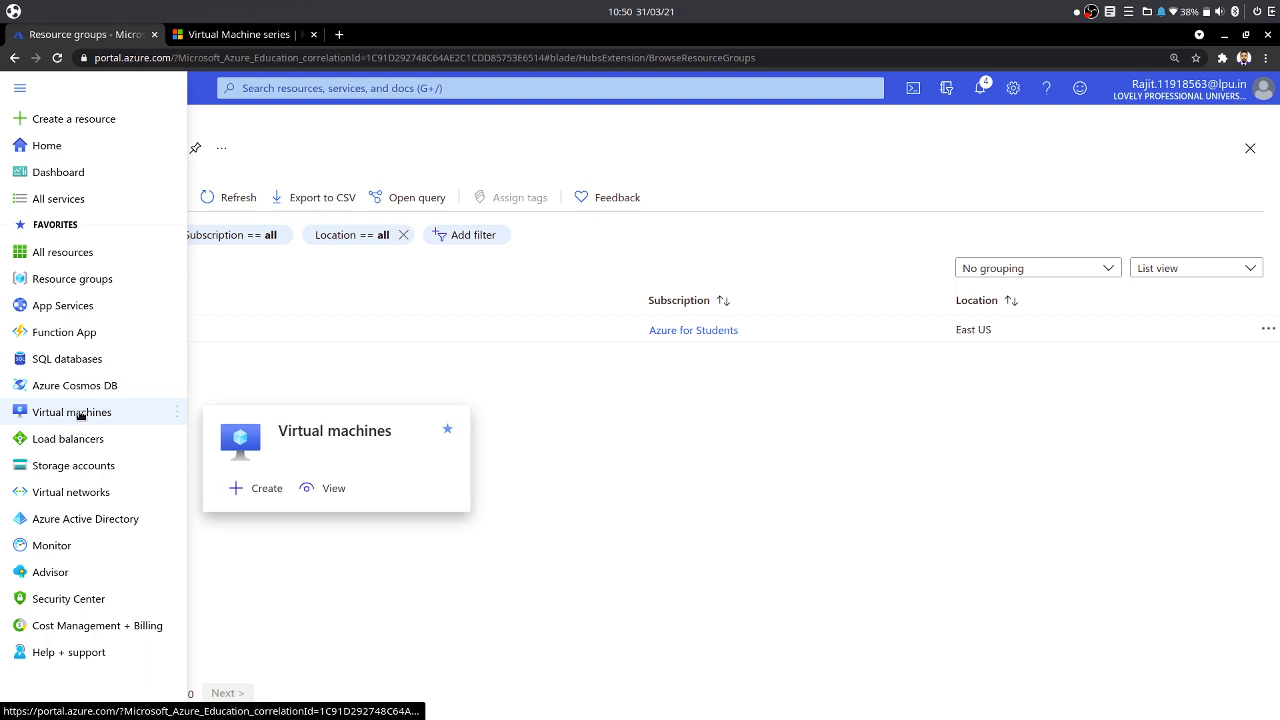
mouse_move(50, 262)
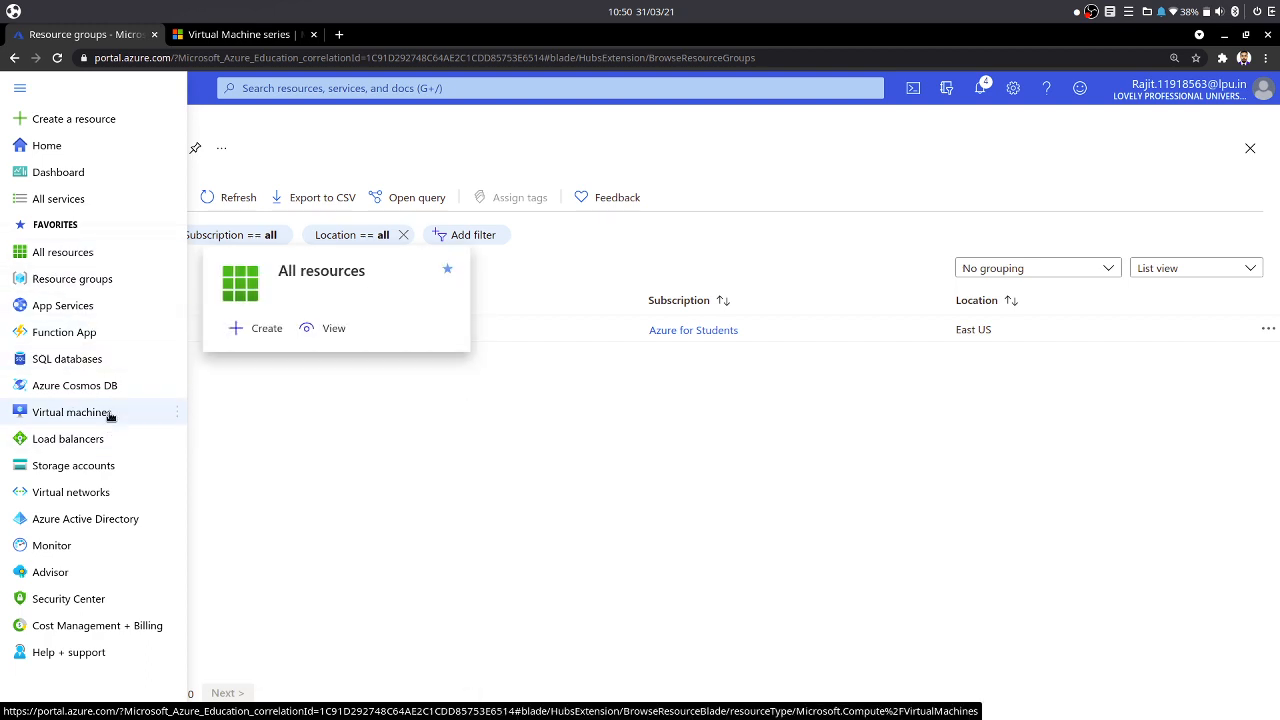
click(72, 412)
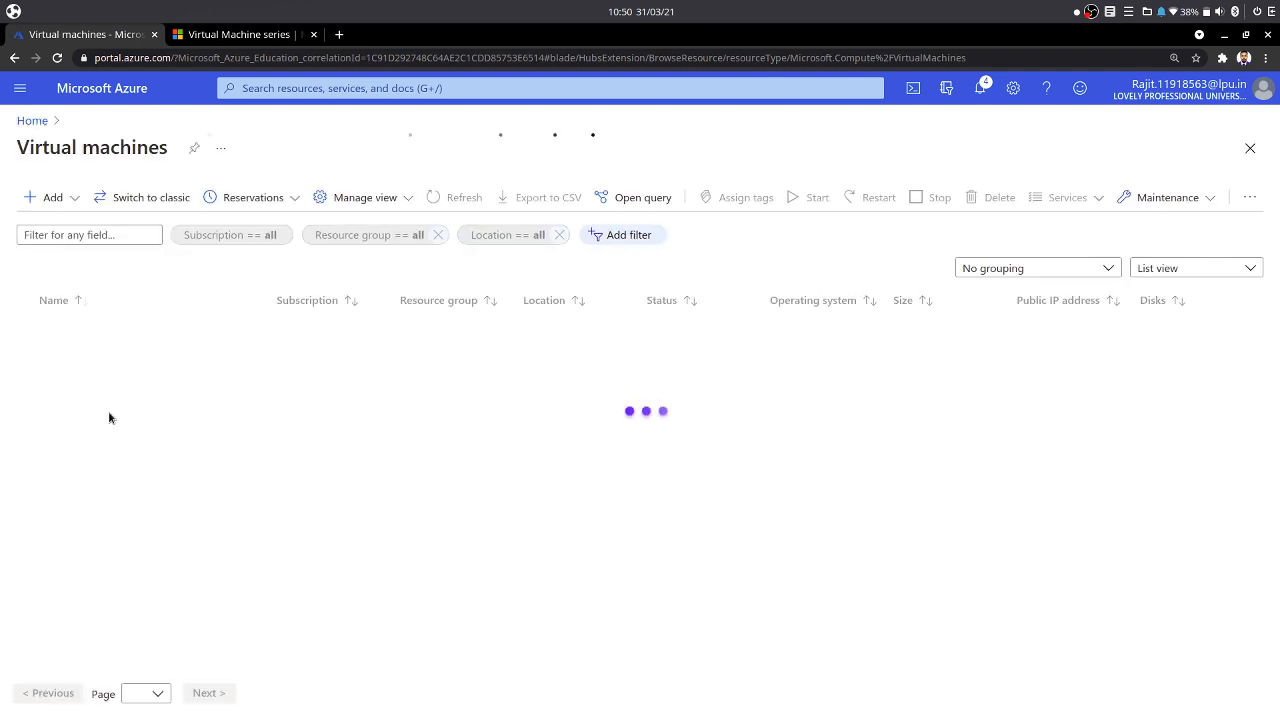
click(50, 202)
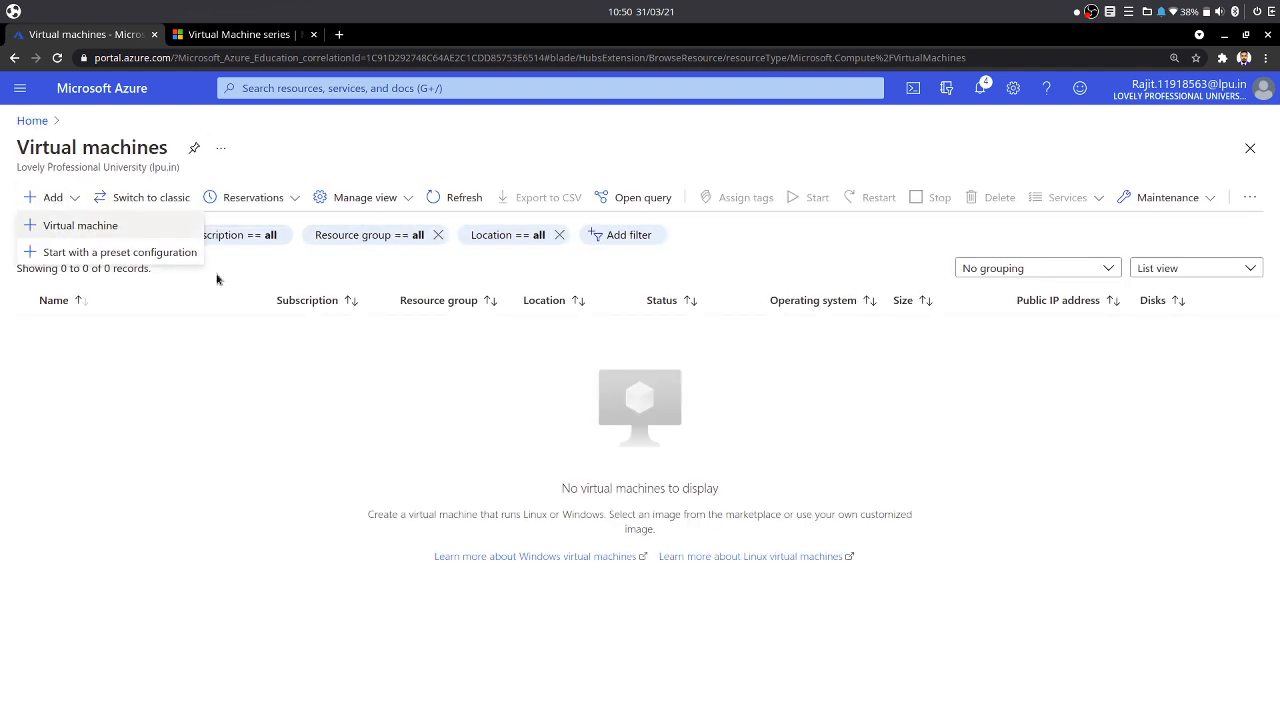
click(95, 228)
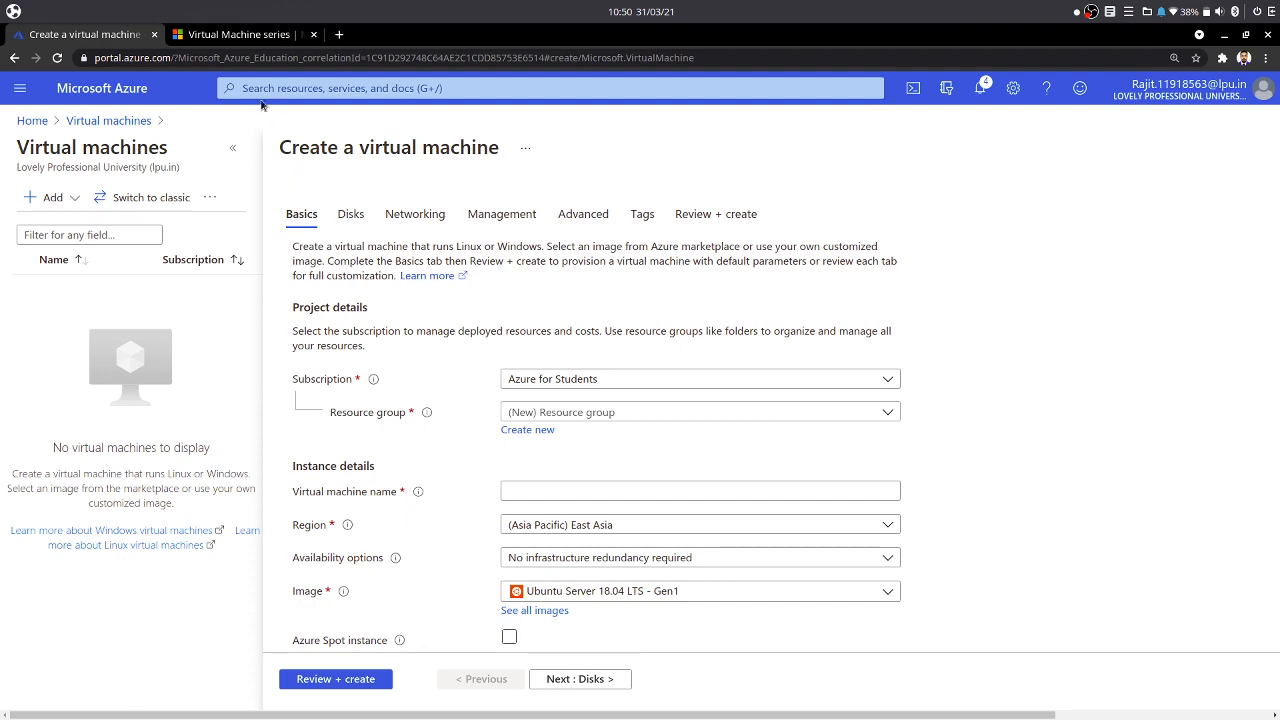
- Switch to the Virtual Machine series pricing tab and skim the overview of VM series
click(237, 36)
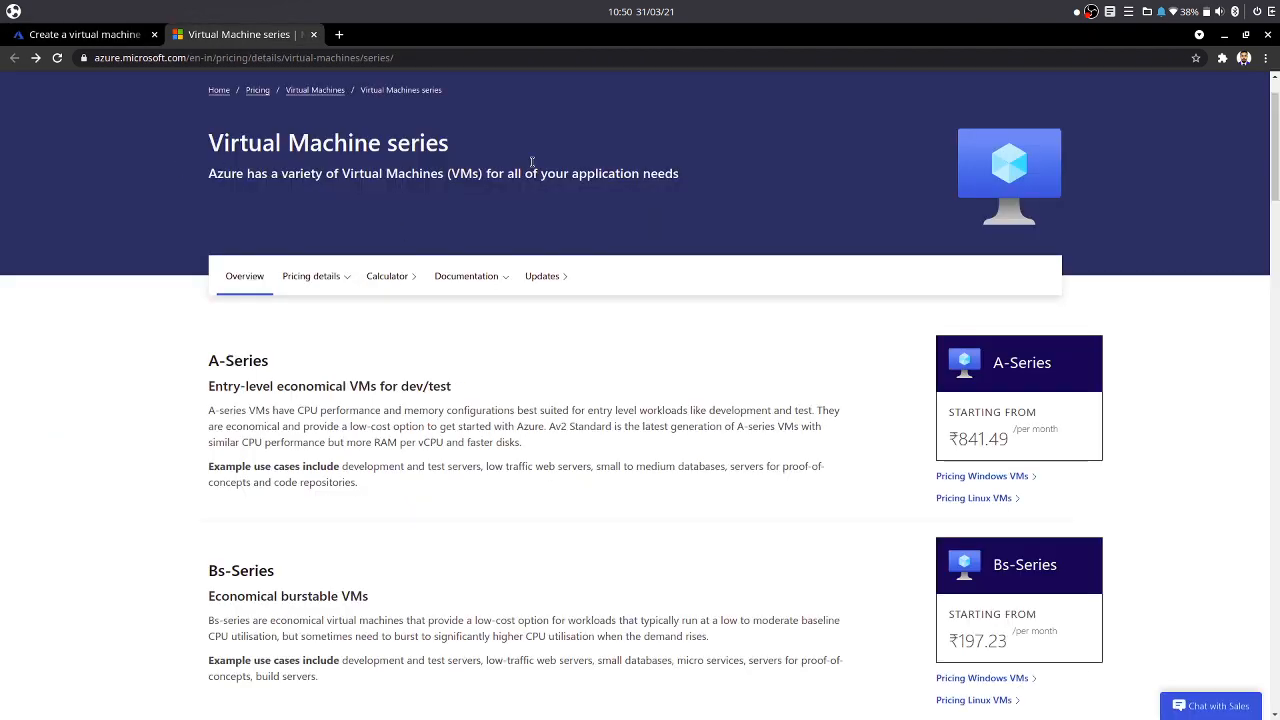
scroll(301, 545, down, 5)
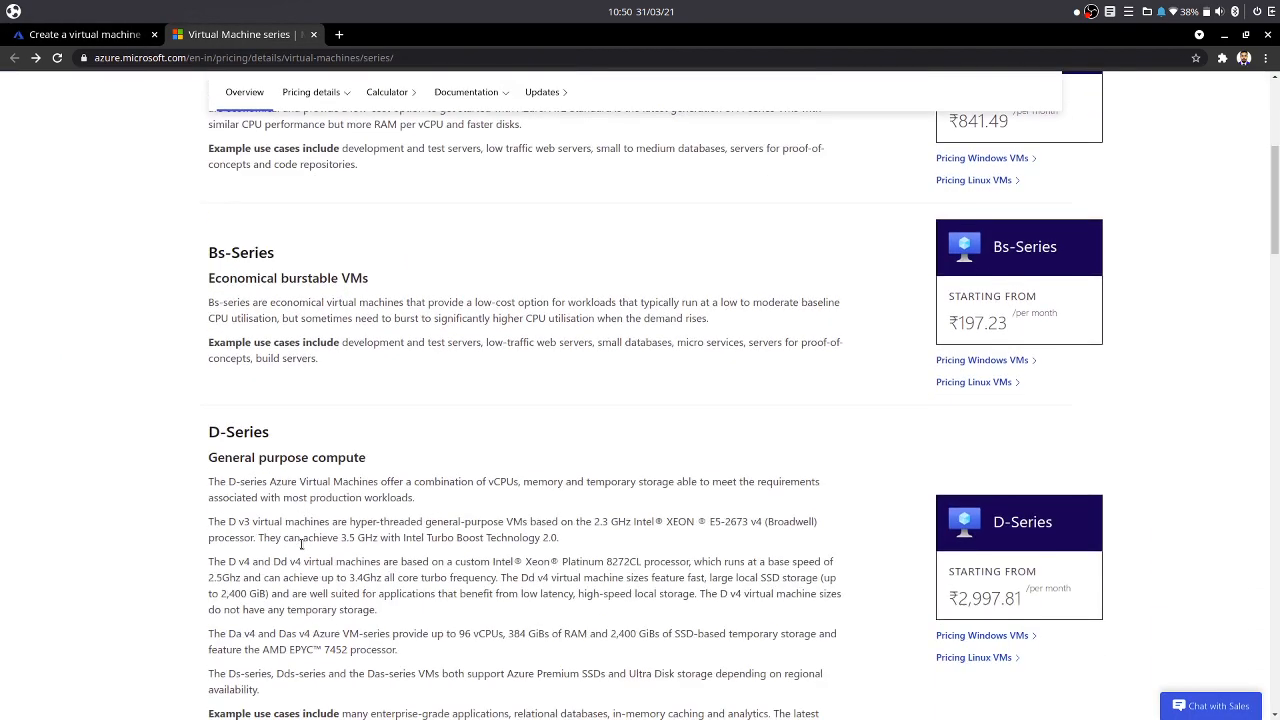
scroll(301, 545, down, 12)
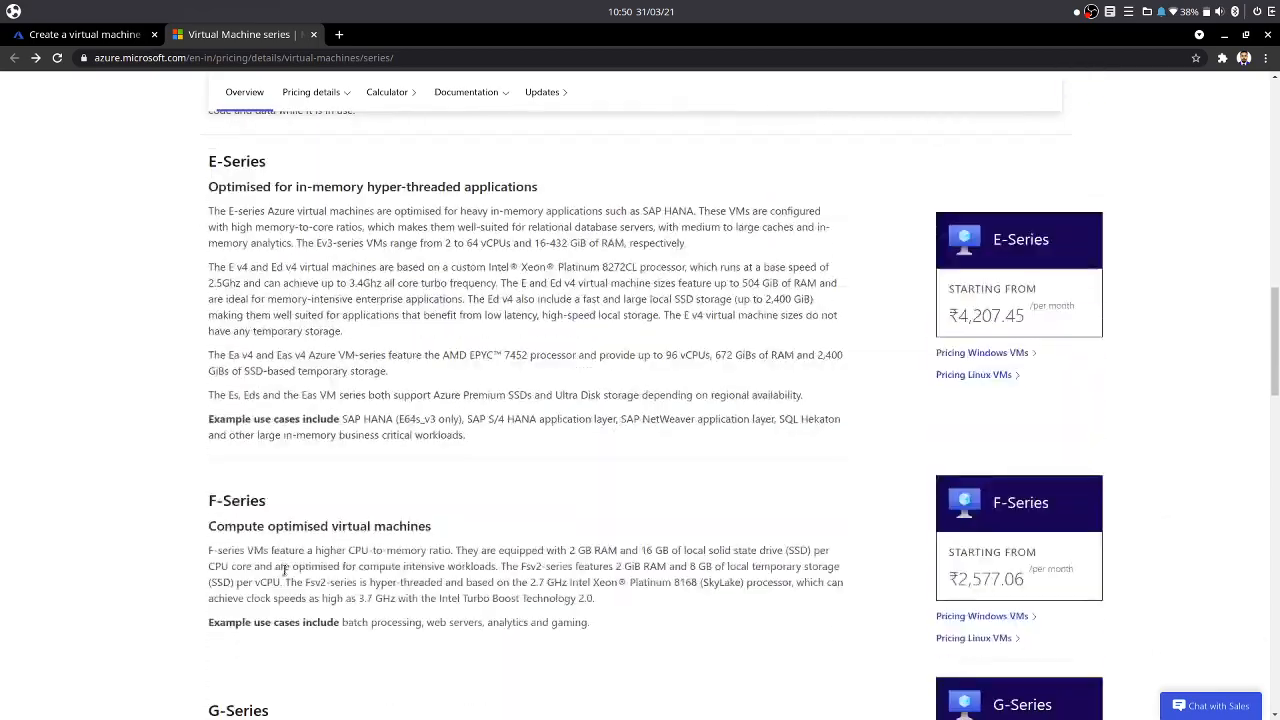
scroll(284, 570, down, 14)
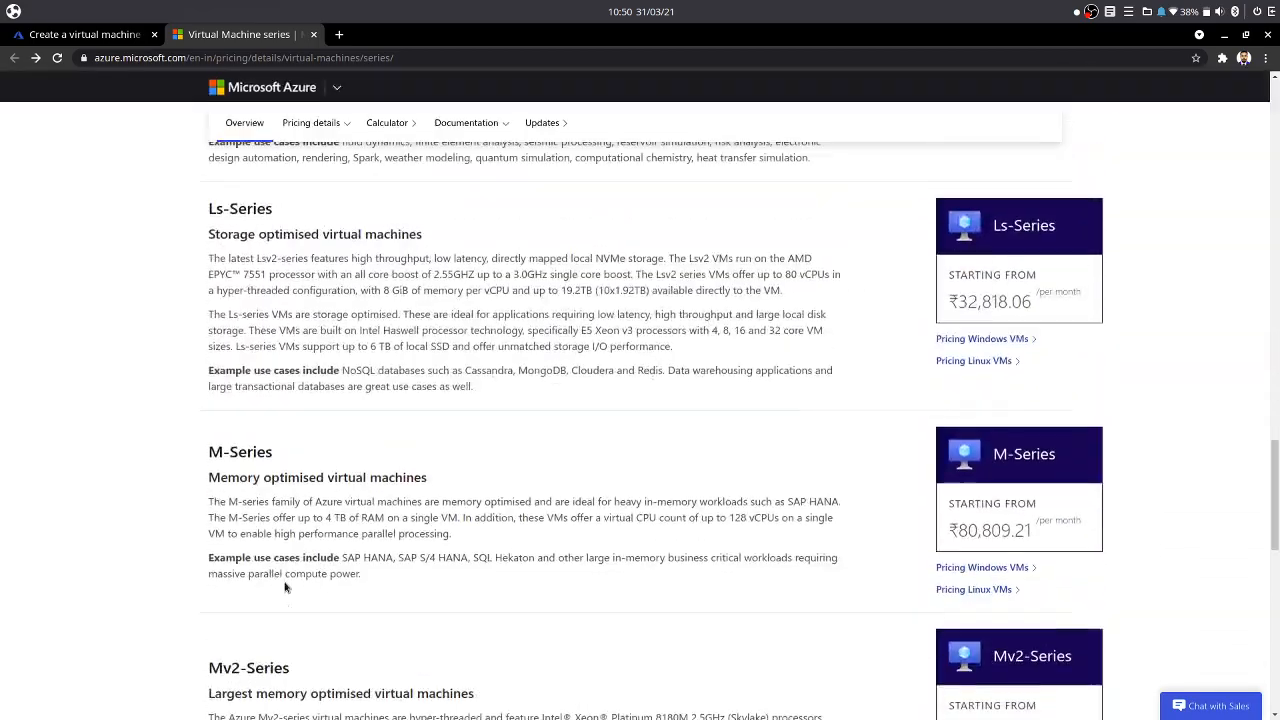
scroll(284, 588, up, 20)
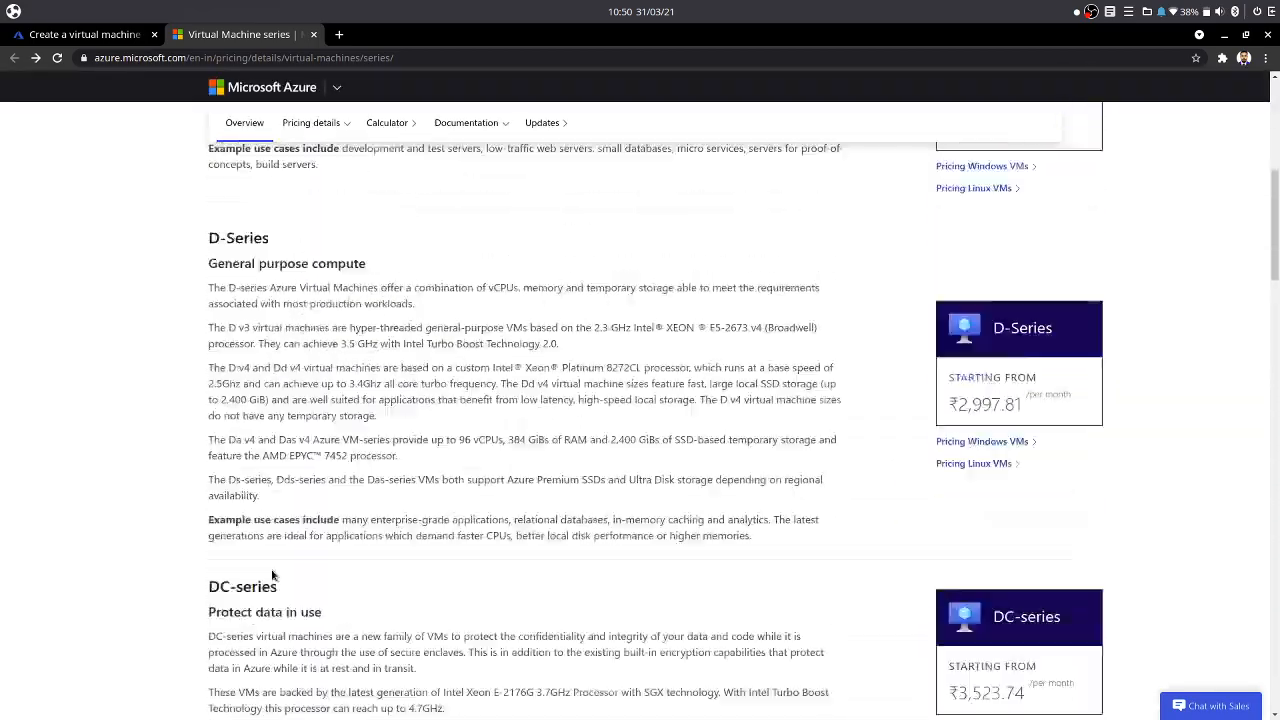
scroll(272, 575, up, 10)
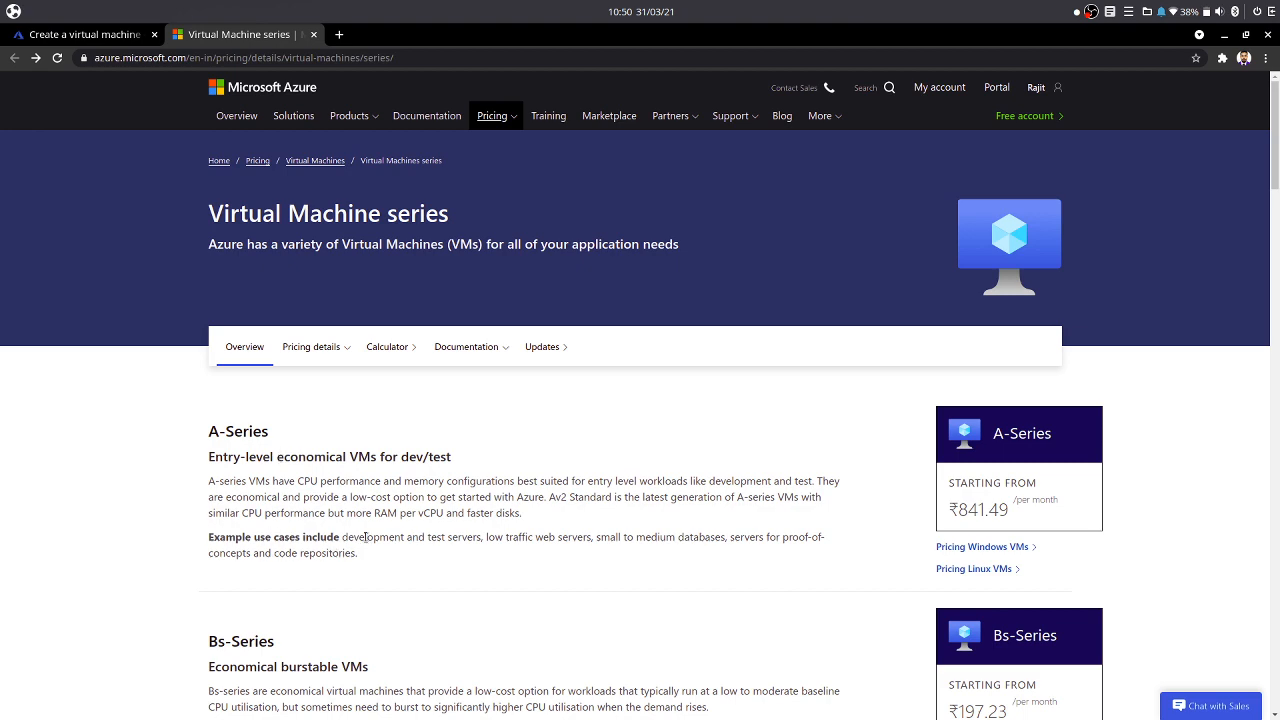
- Review each VM series' description, use cases and starting price, from A-Series down to M-Series
scroll(392, 570, down, 2)
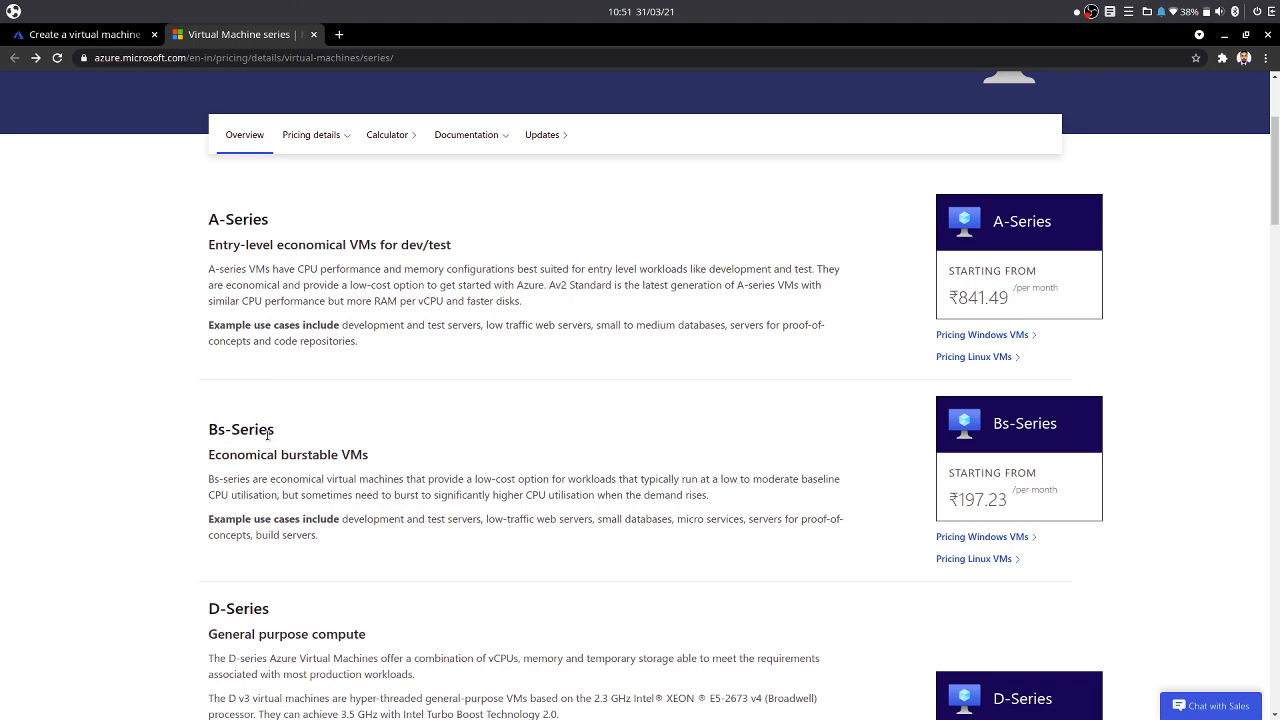
scroll(450, 519, down, 2)
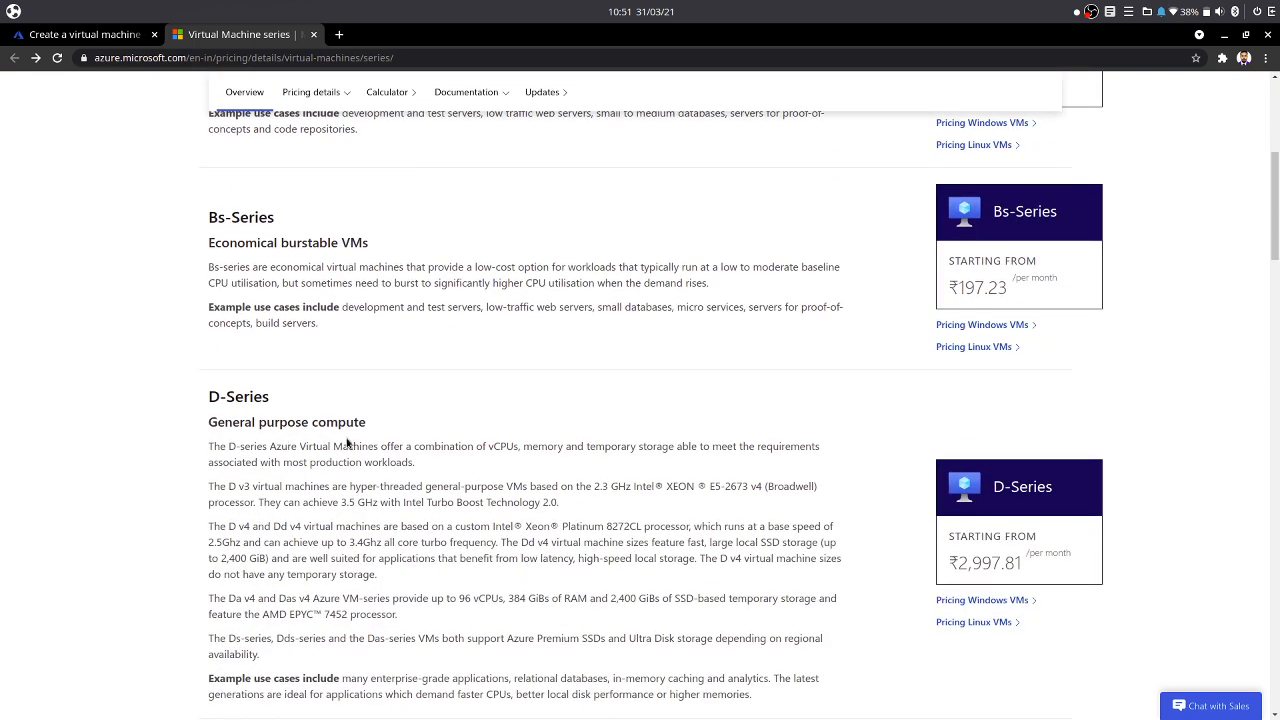
scroll(400, 500, down, 1)
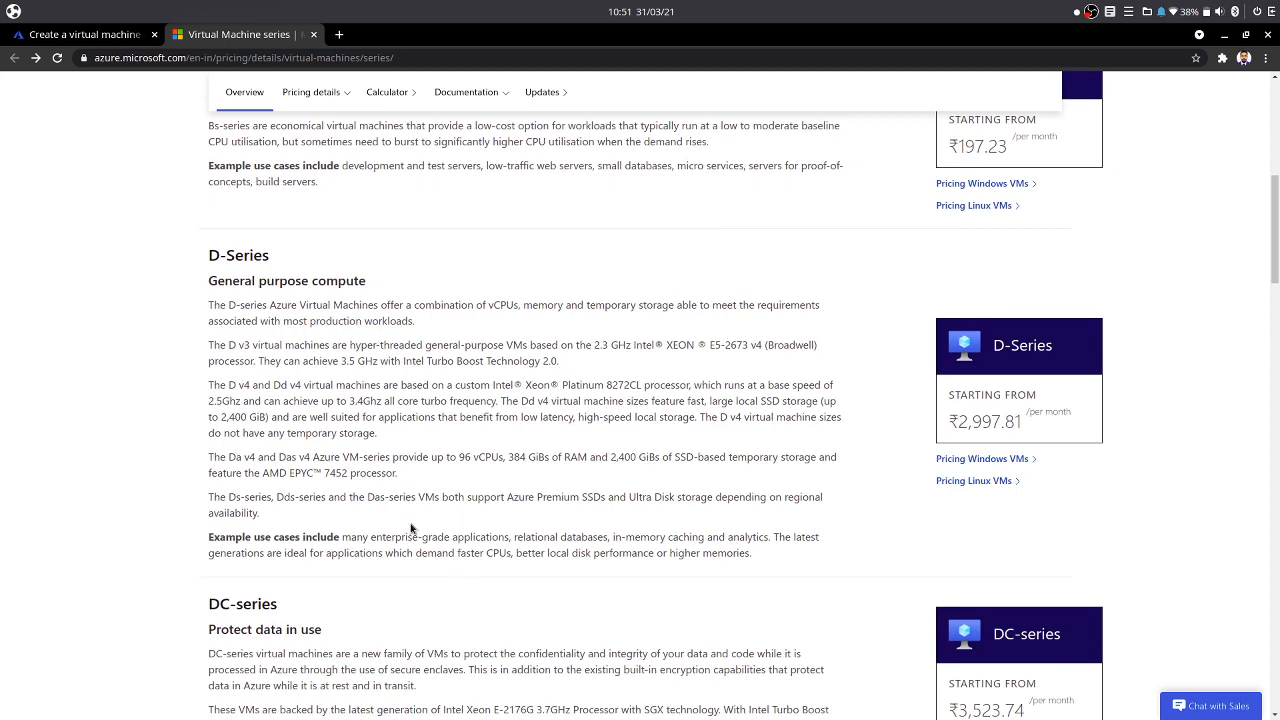
scroll(420, 545, down, 2)
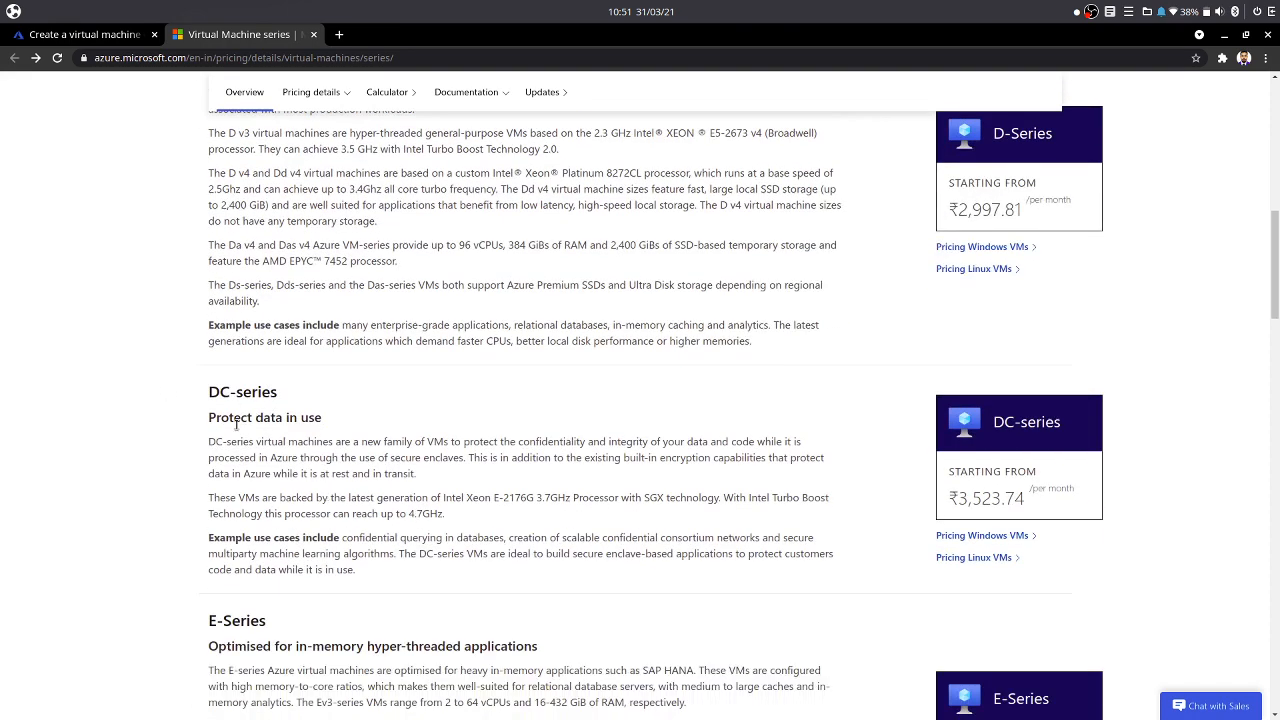
scroll(305, 435, down, 2)
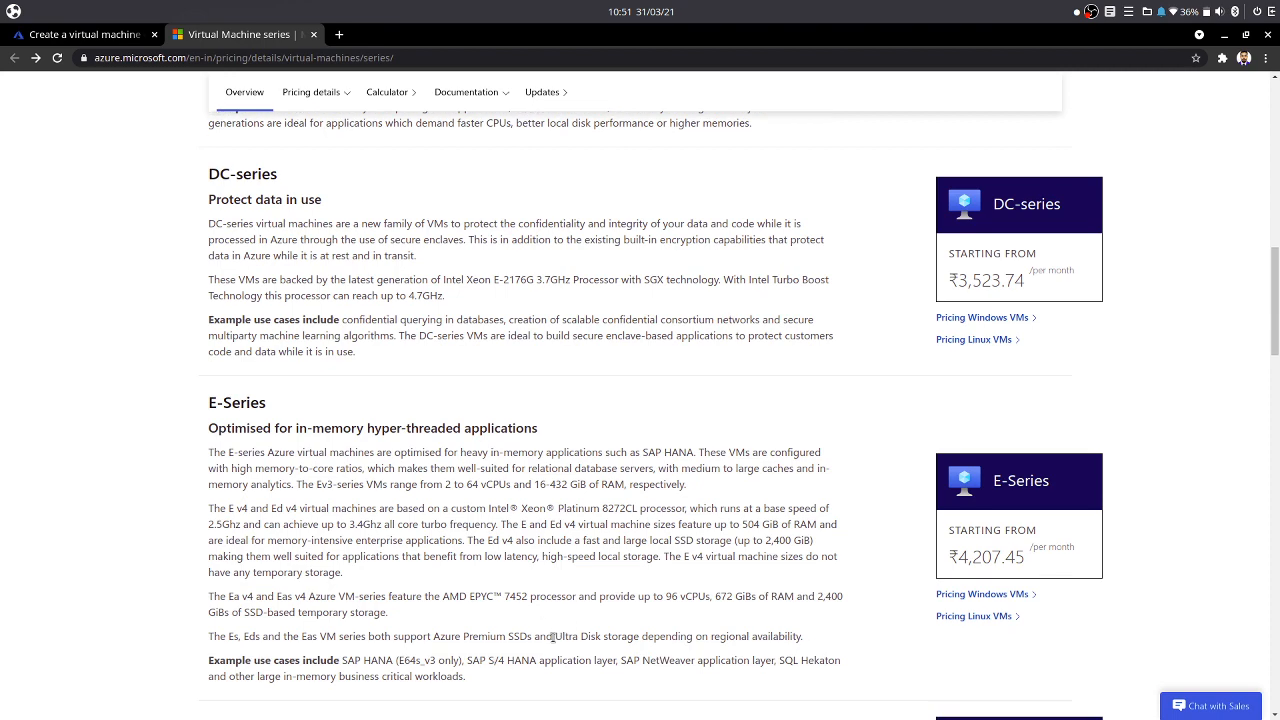
scroll(551, 634, down, 4)
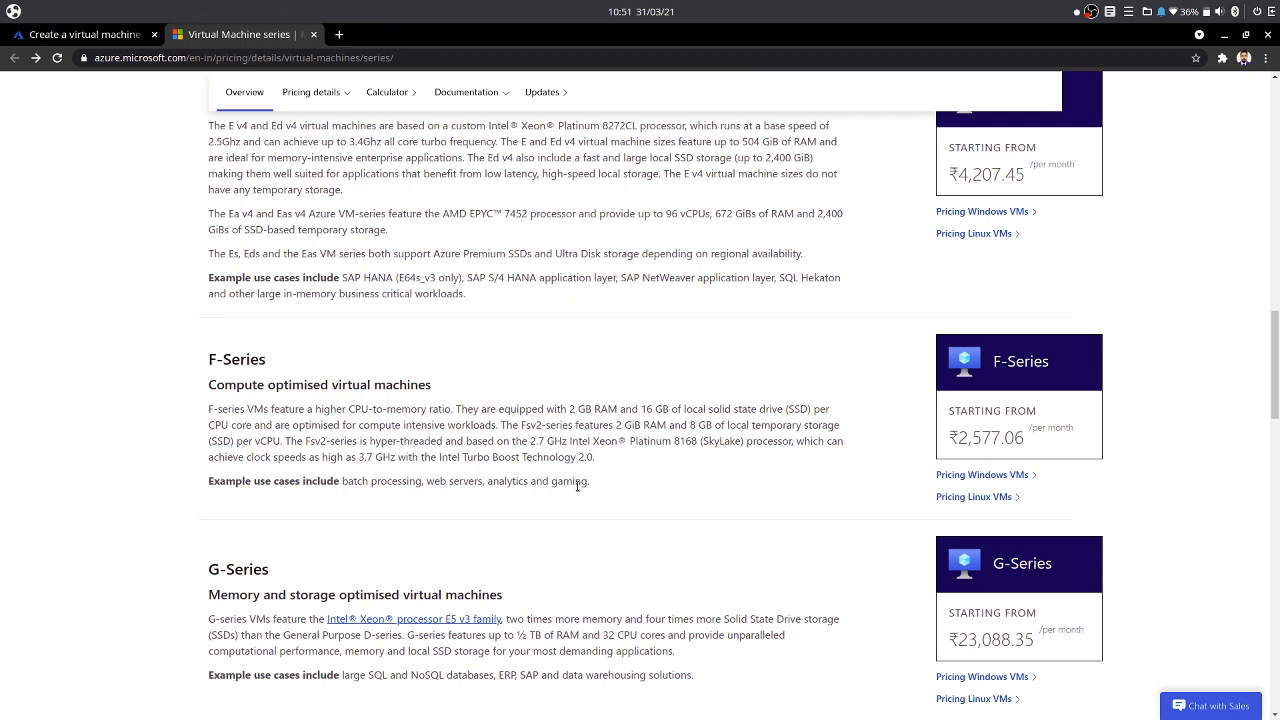
scroll(240, 367, down, 2)
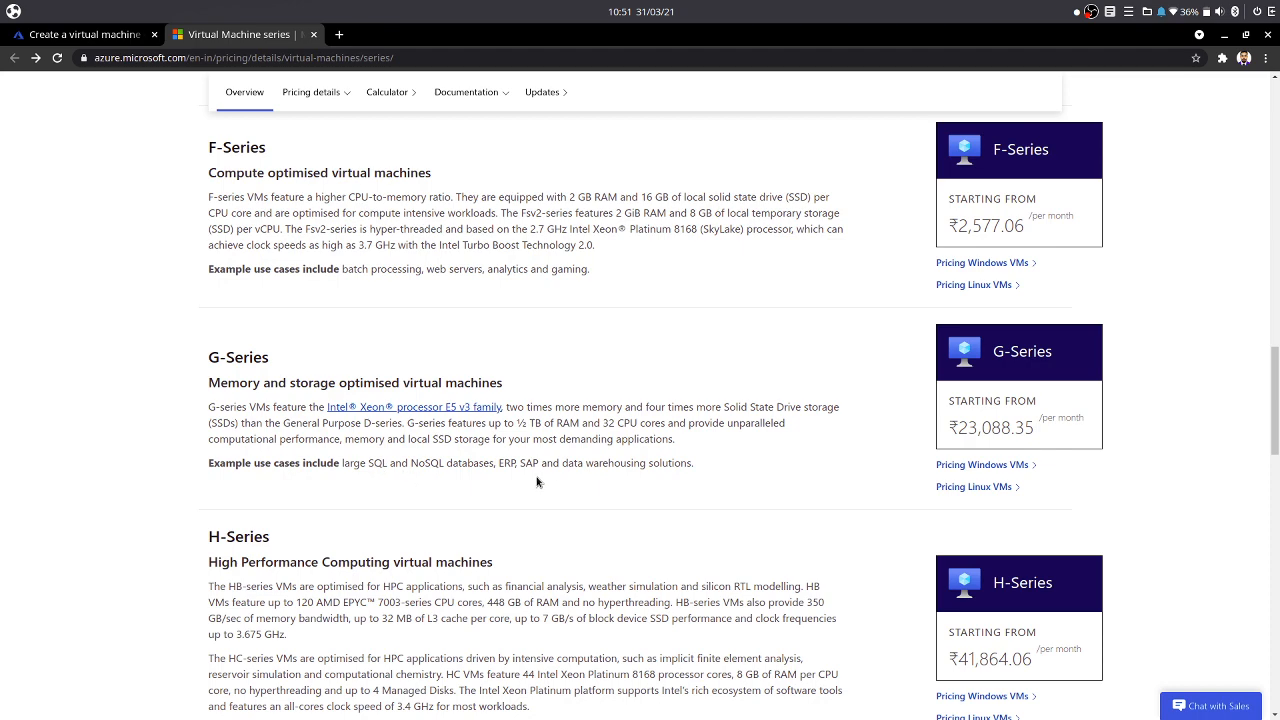
scroll(440, 546, down, 1)
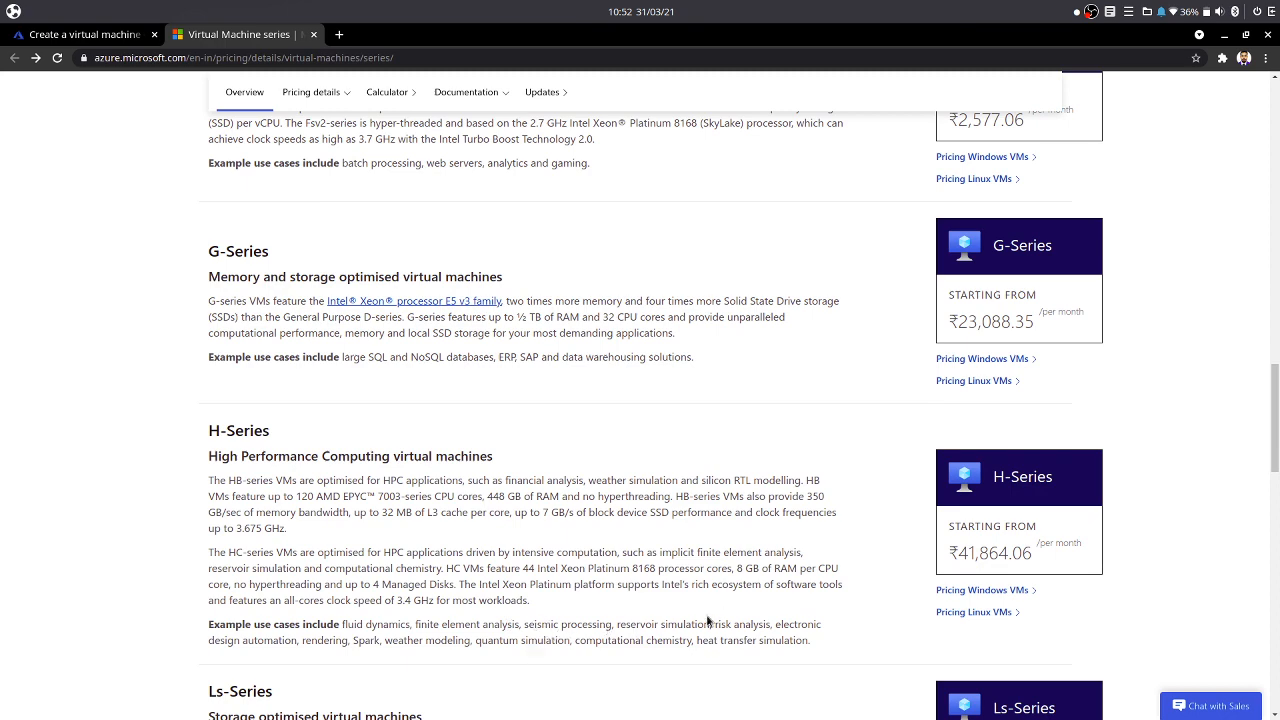
scroll(737, 451, down, 3)
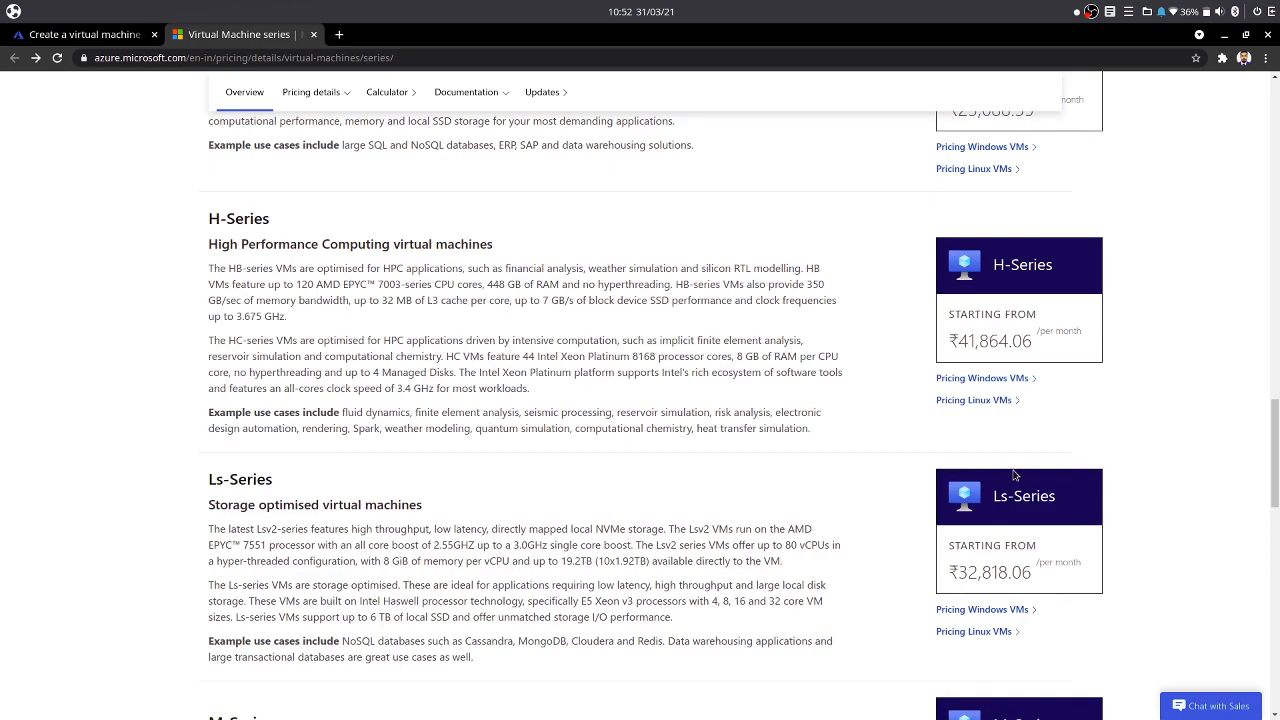
scroll(400, 512, up, 2)
scroll(328, 625, down, 4)
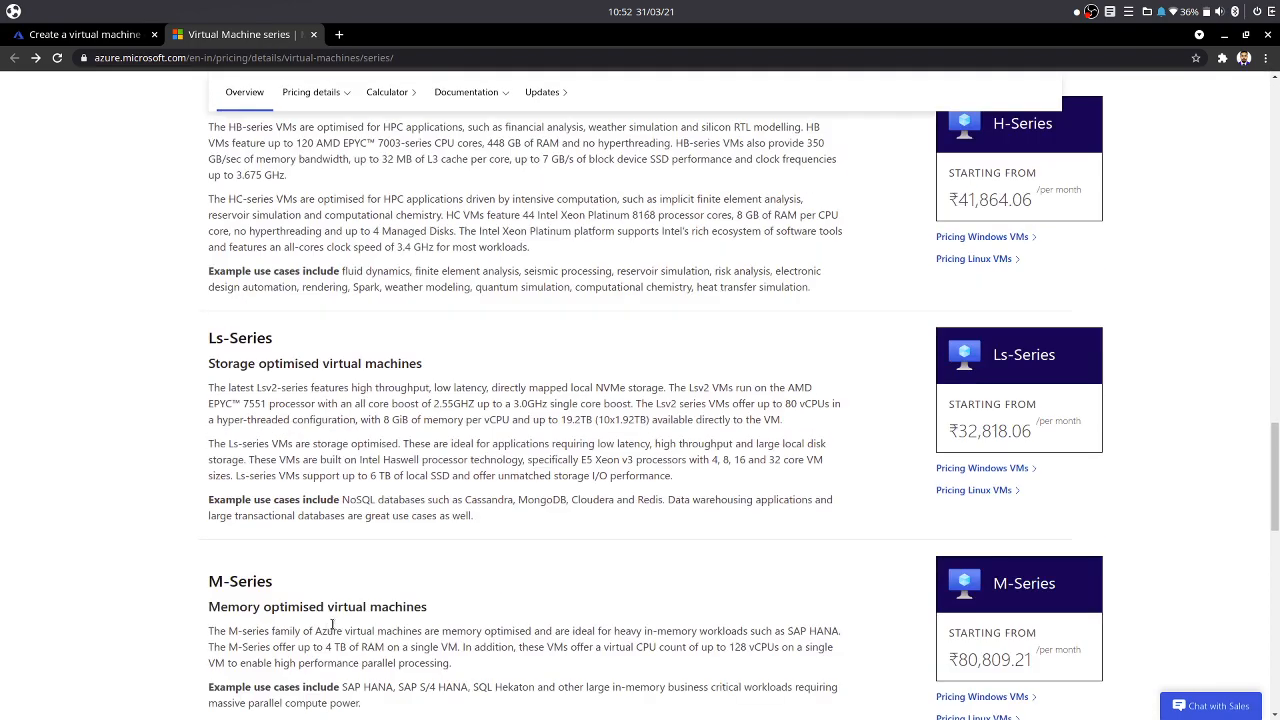
scroll(349, 614, down, 1)
scroll(560, 600, up, 2)
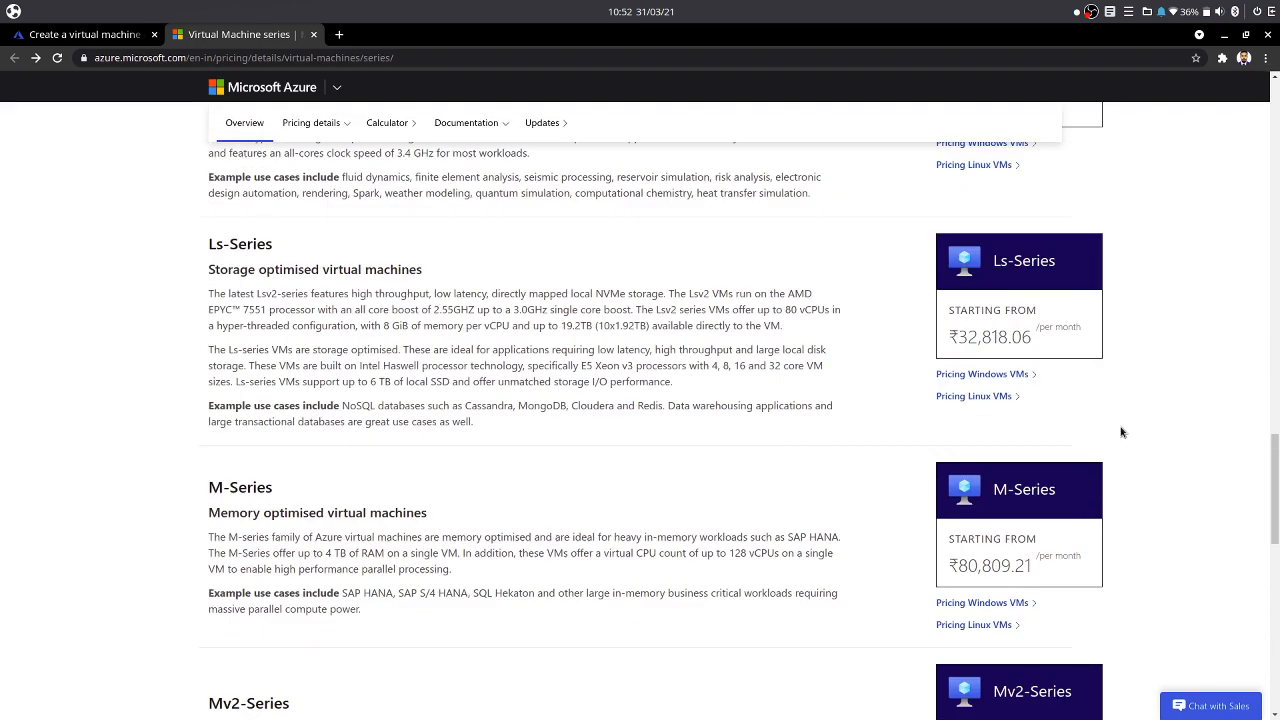
scroll(517, 554, up, 15)
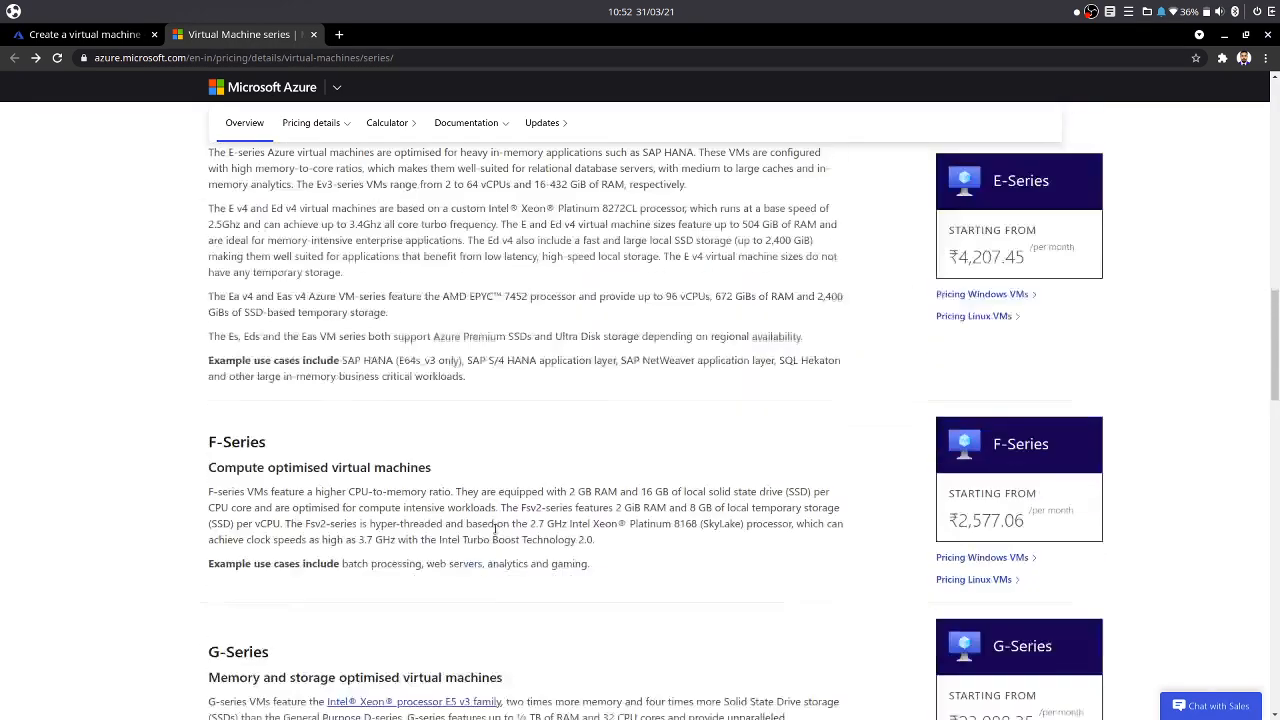
- Return to the VM creation form, choose the AZ-Demo resource group and name the virtual machine WebOS
scroll(494, 533, up, 10)
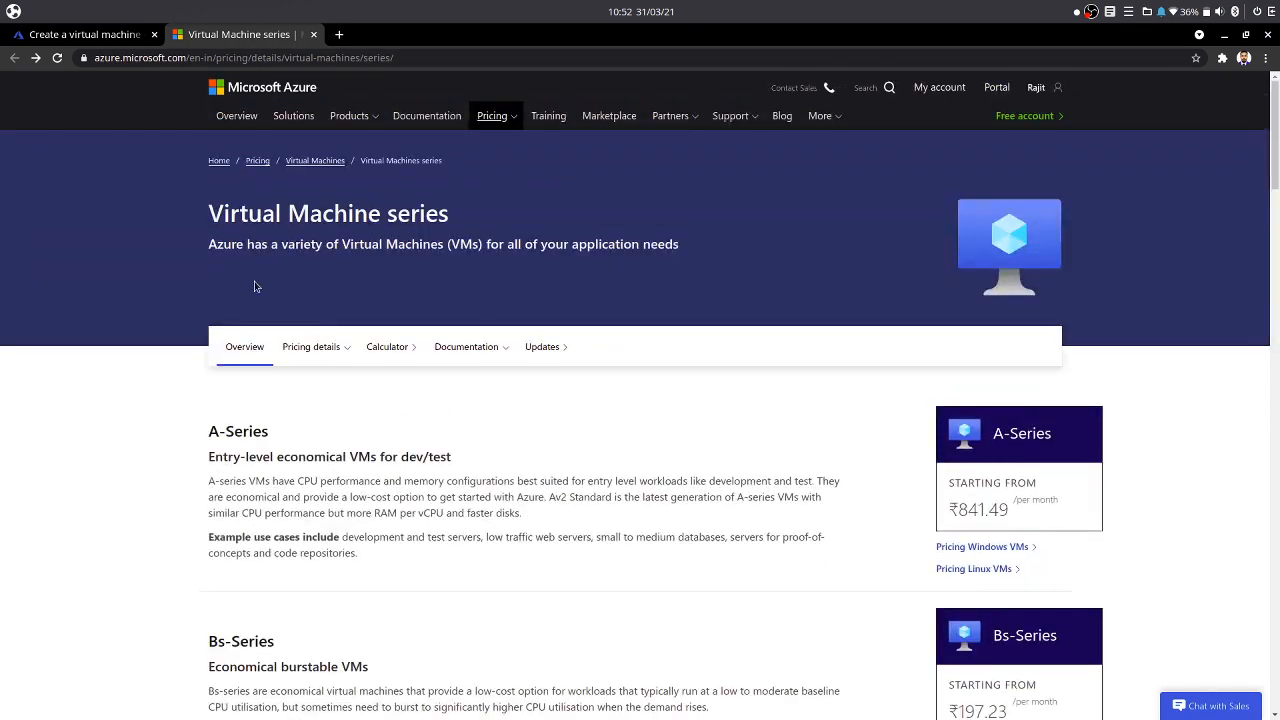
click(90, 34)
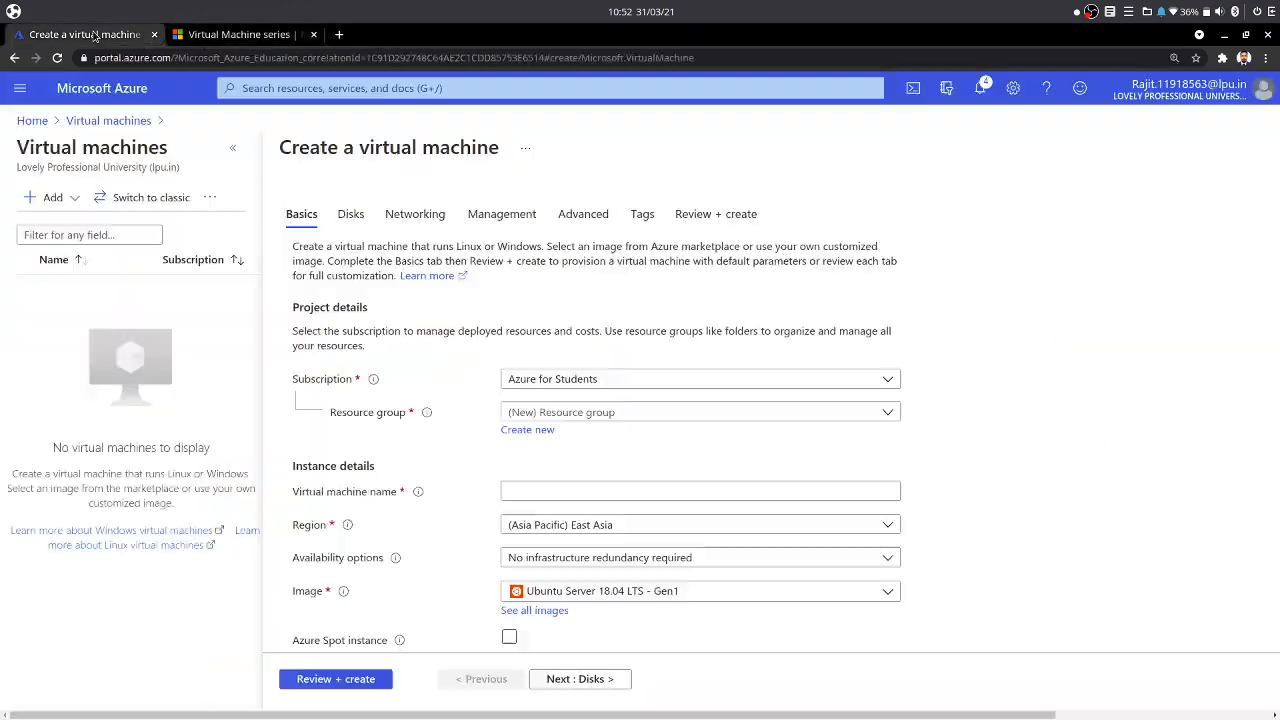
click(562, 414)
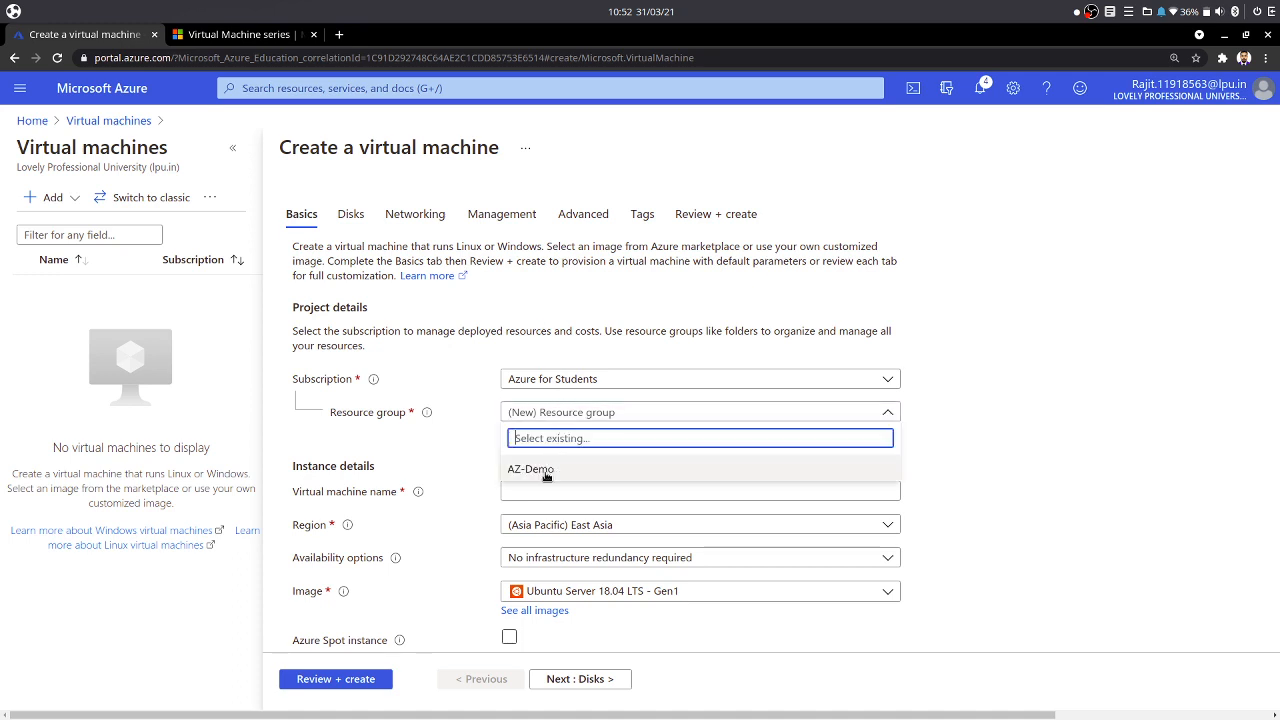
click(546, 474)
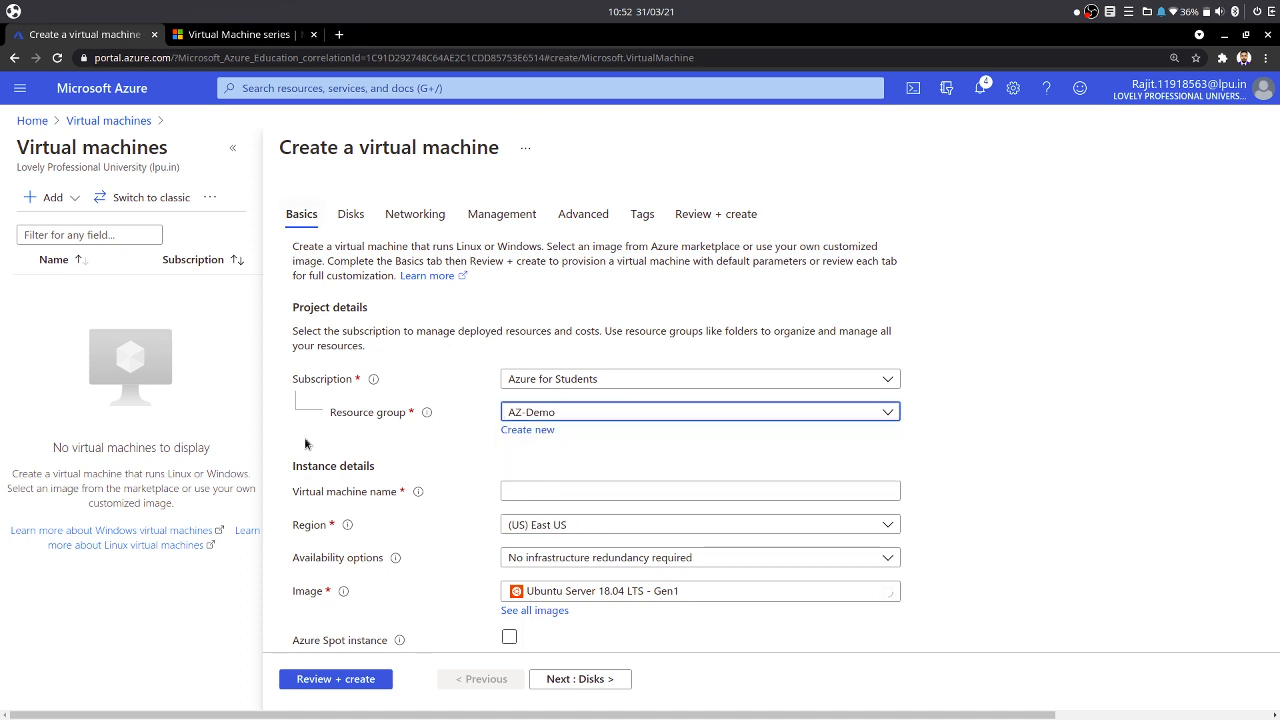
click(578, 492)
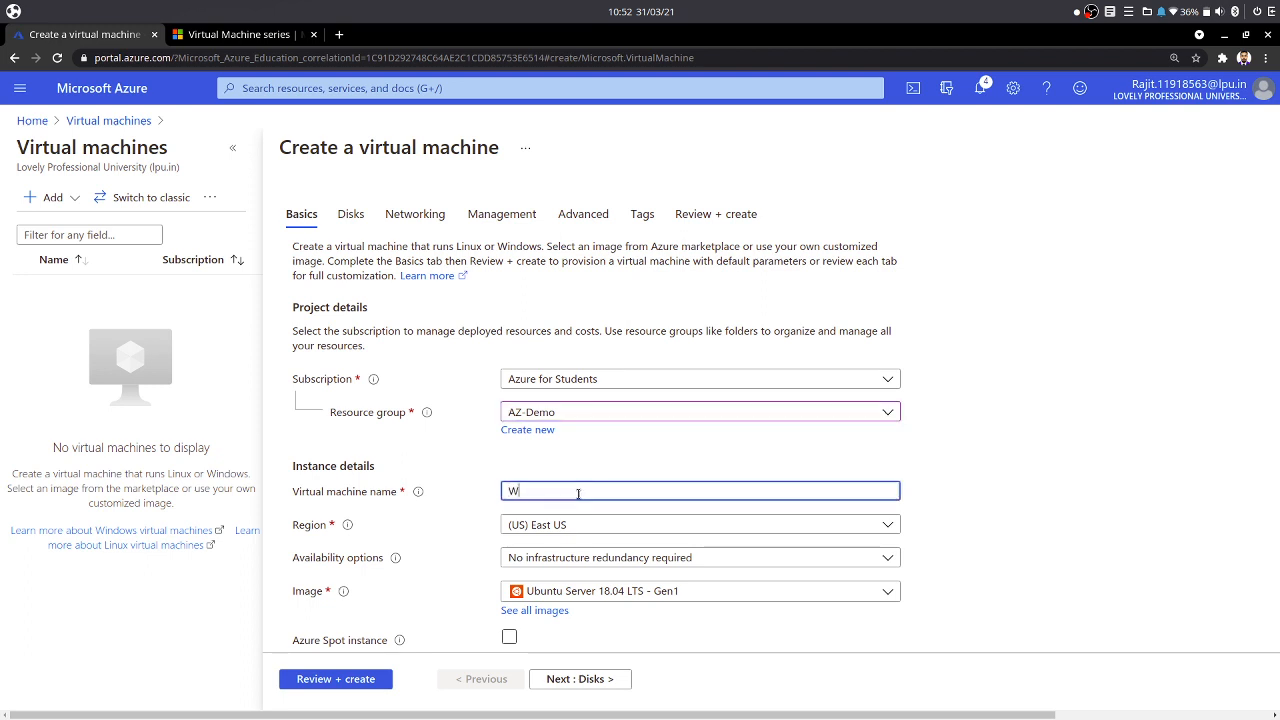
text(WebOS)
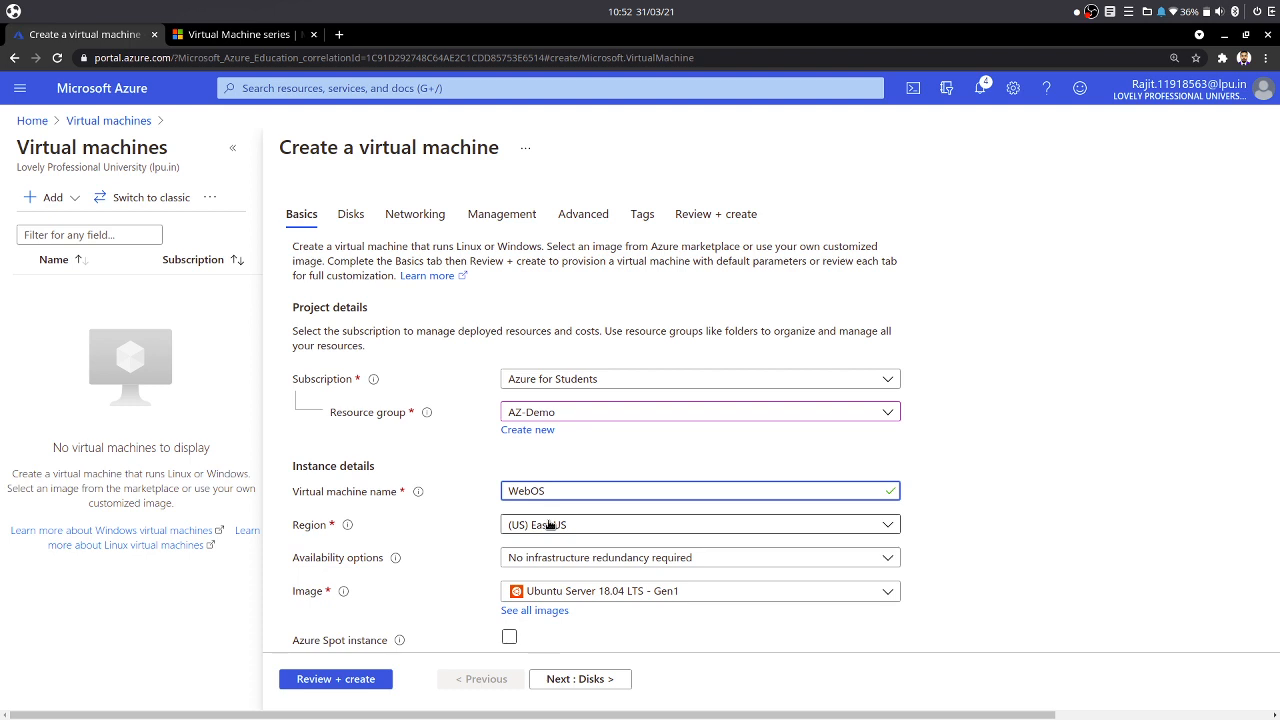
- Set availability options to No infrastructure redundancy required and the image to Ubuntu Server 18.04 LTS - Gen1
click(563, 559)
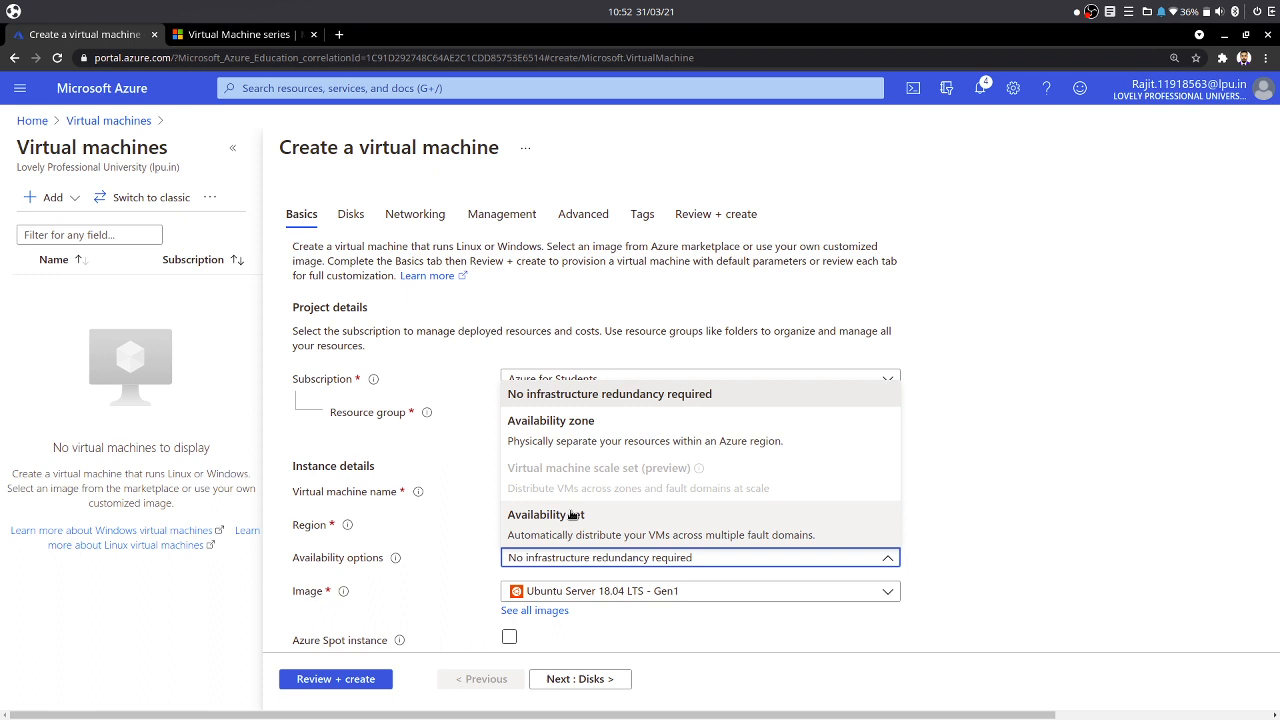
click(638, 396)
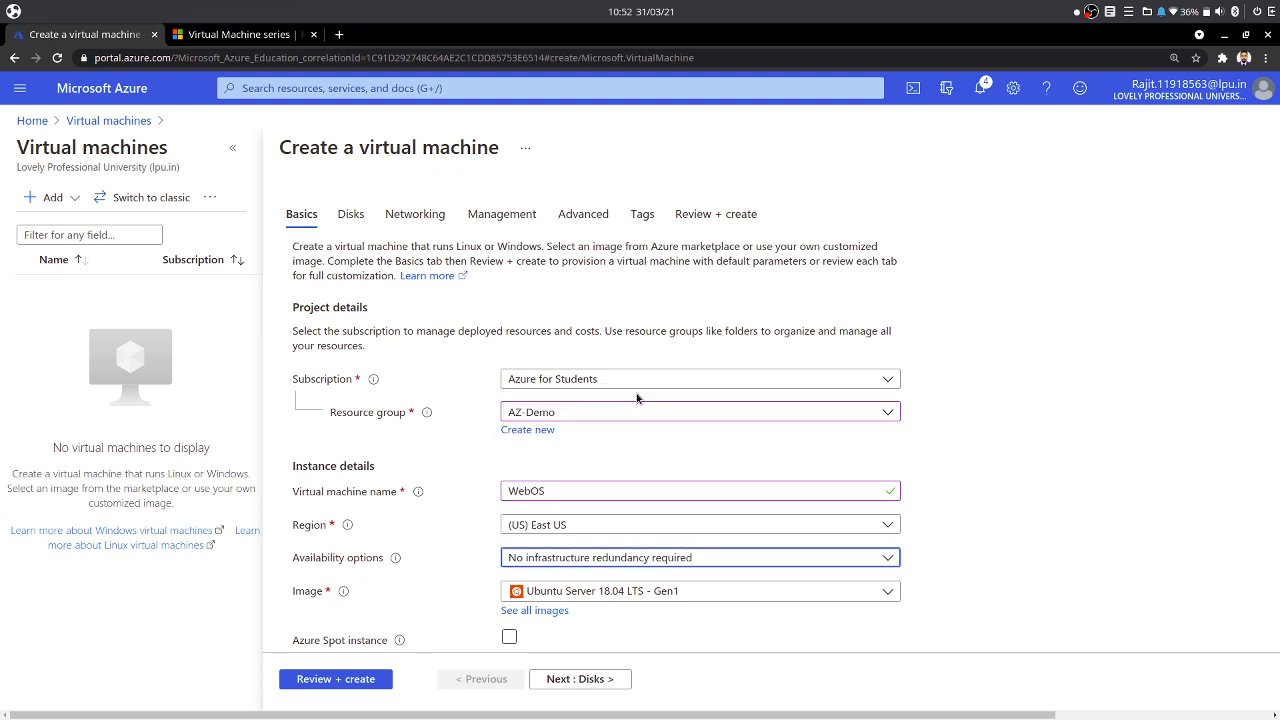
click(600, 592)
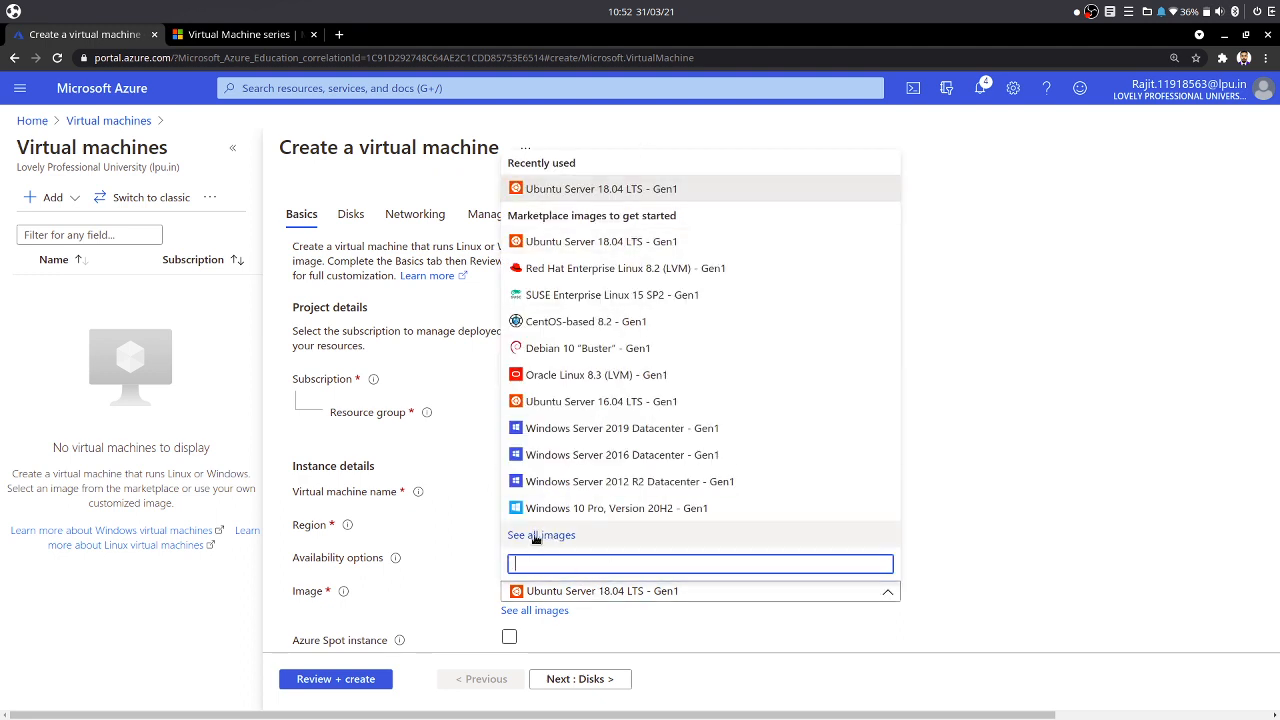
click(669, 190)
- Examine the Azure Spot instance option and the list of available VM sizes against the VM series pricing page
scroll(497, 323, down, 4)
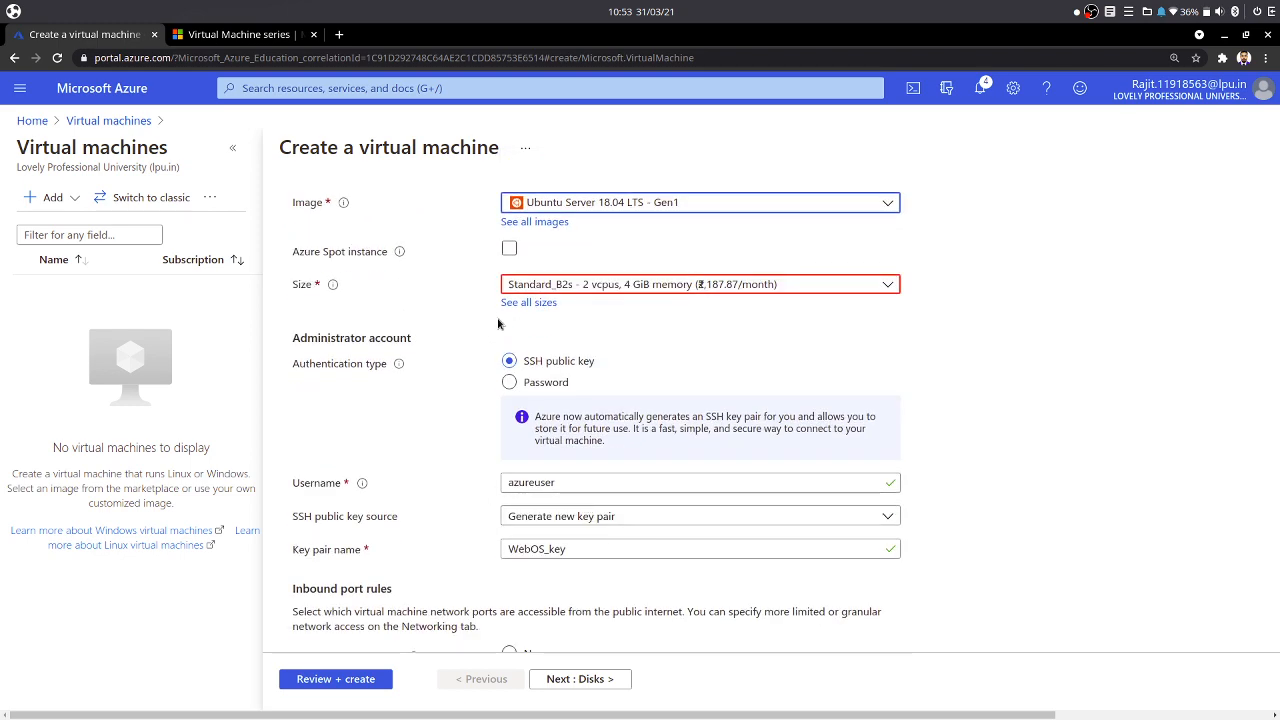
click(509, 249)
click(511, 252)
click(566, 289)
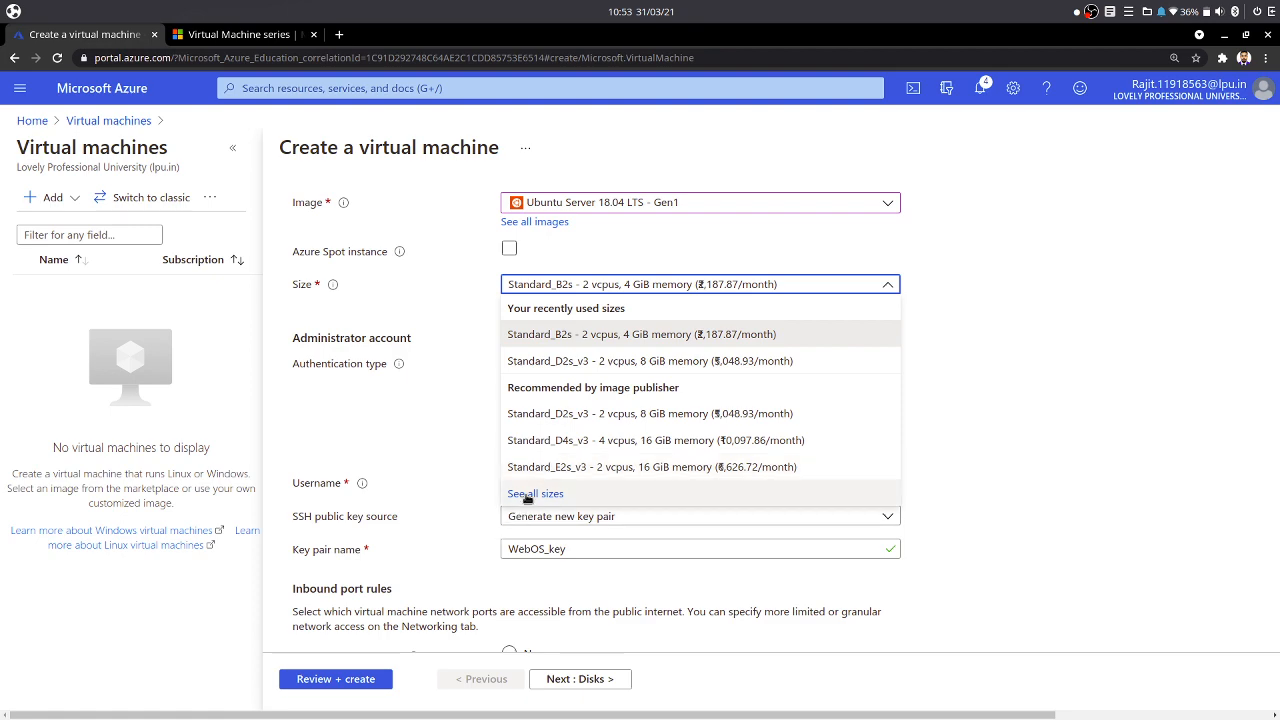
click(240, 34)
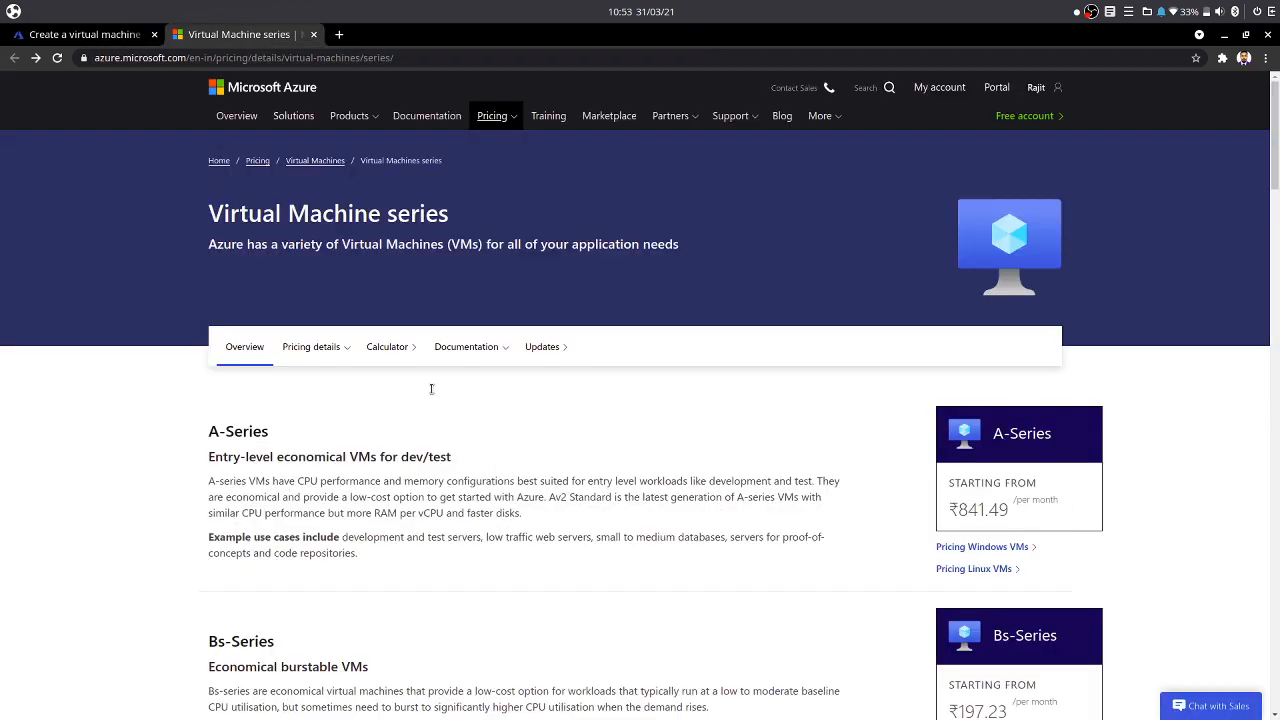
click(110, 40)
click(465, 428)
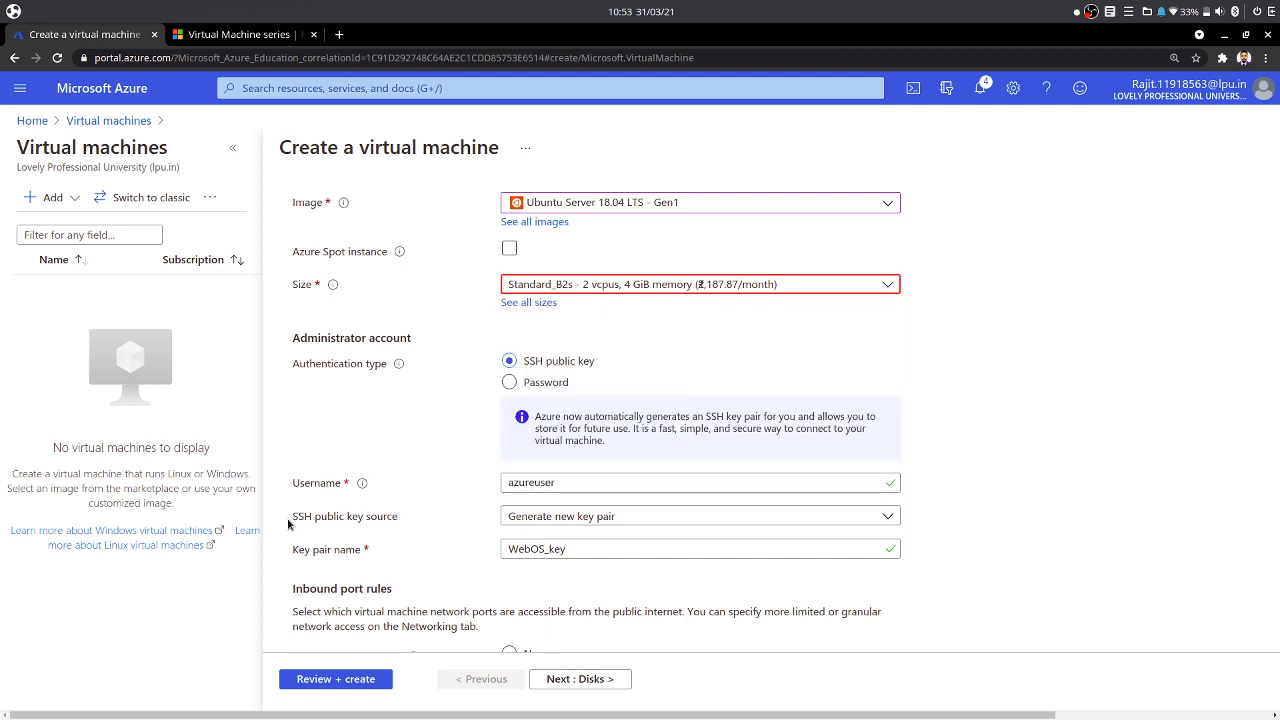
- Set the SSH public key source to Generate new key pair and name the key pair weboskey
click(555, 517)
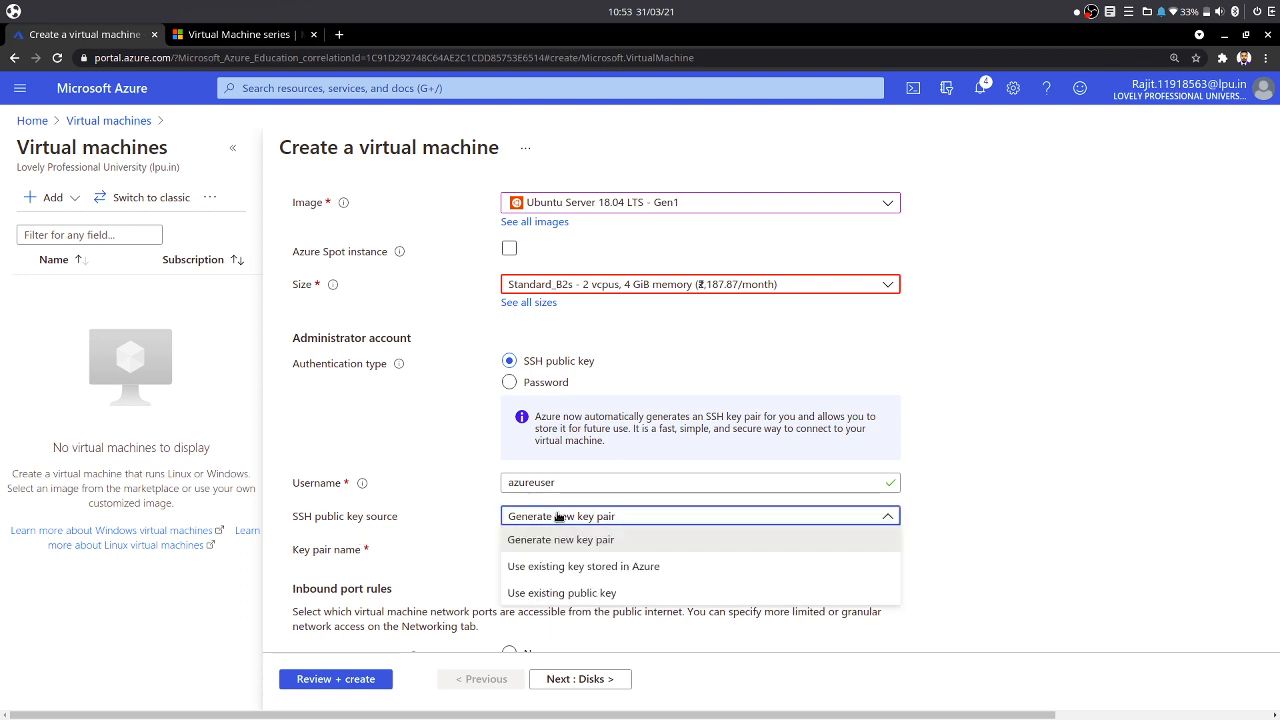
click(558, 517)
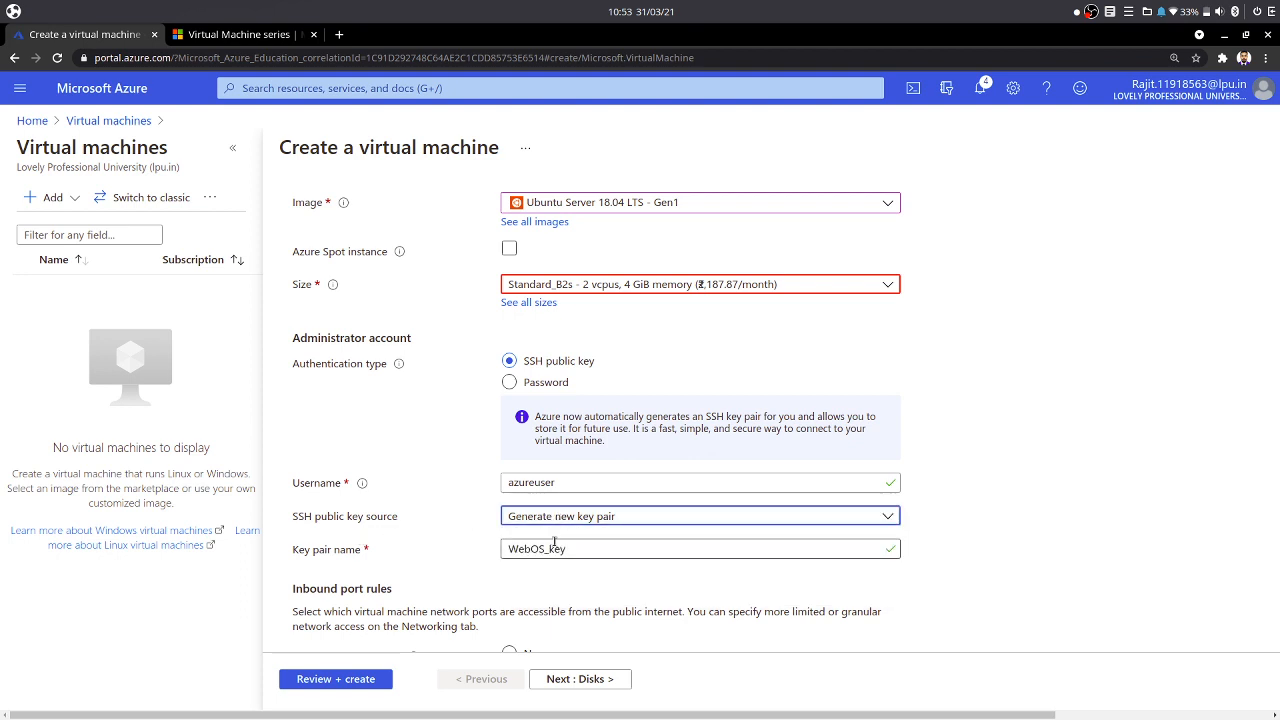
click(558, 517)
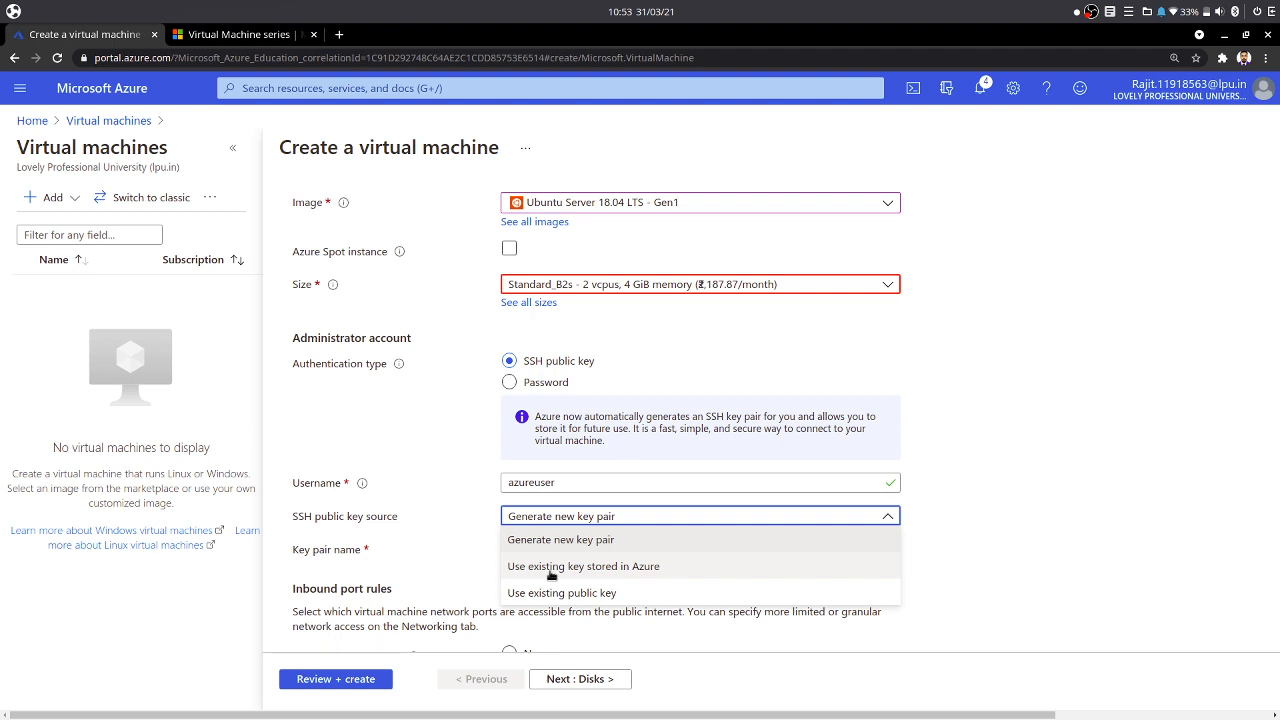
click(548, 594)
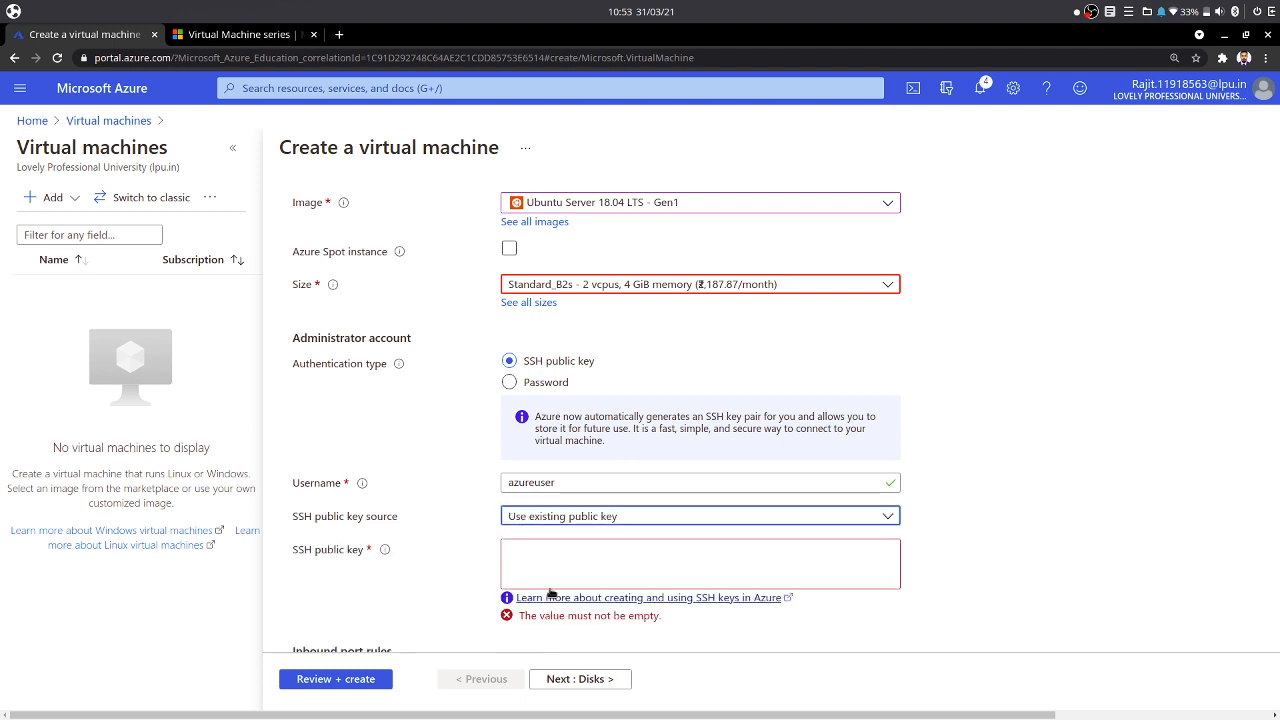
click(556, 517)
click(560, 538)
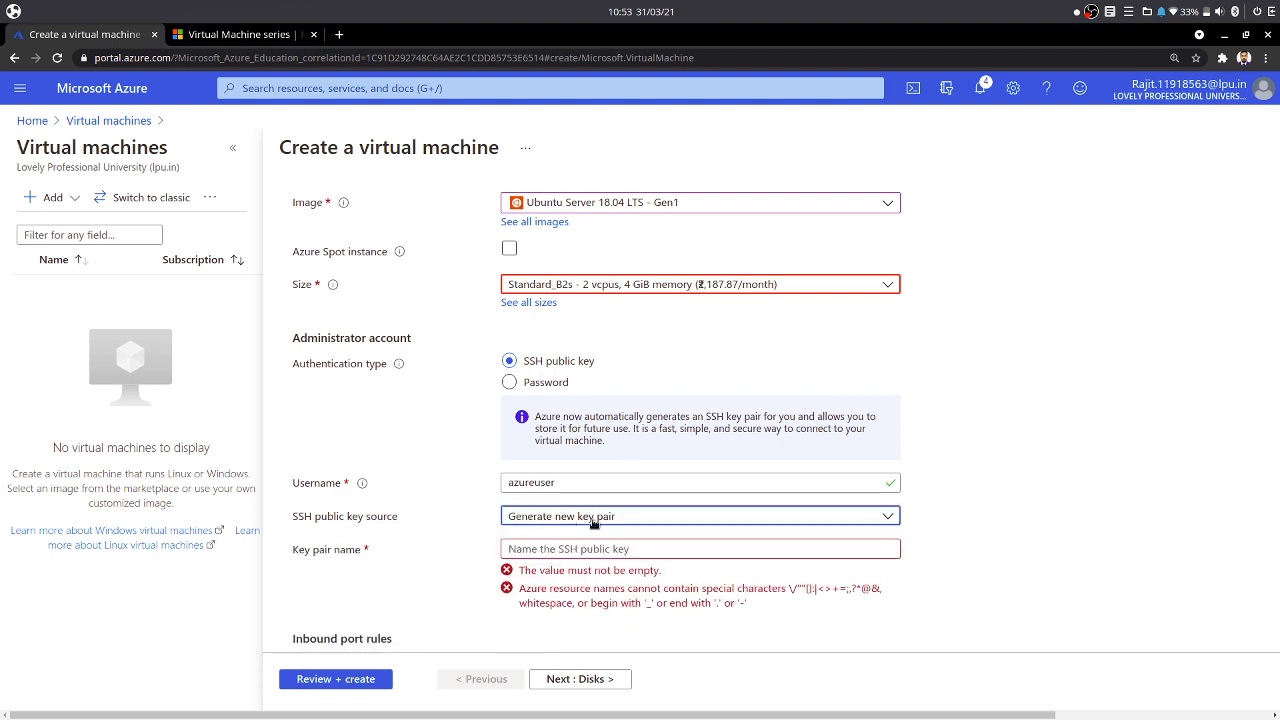
click(552, 551)
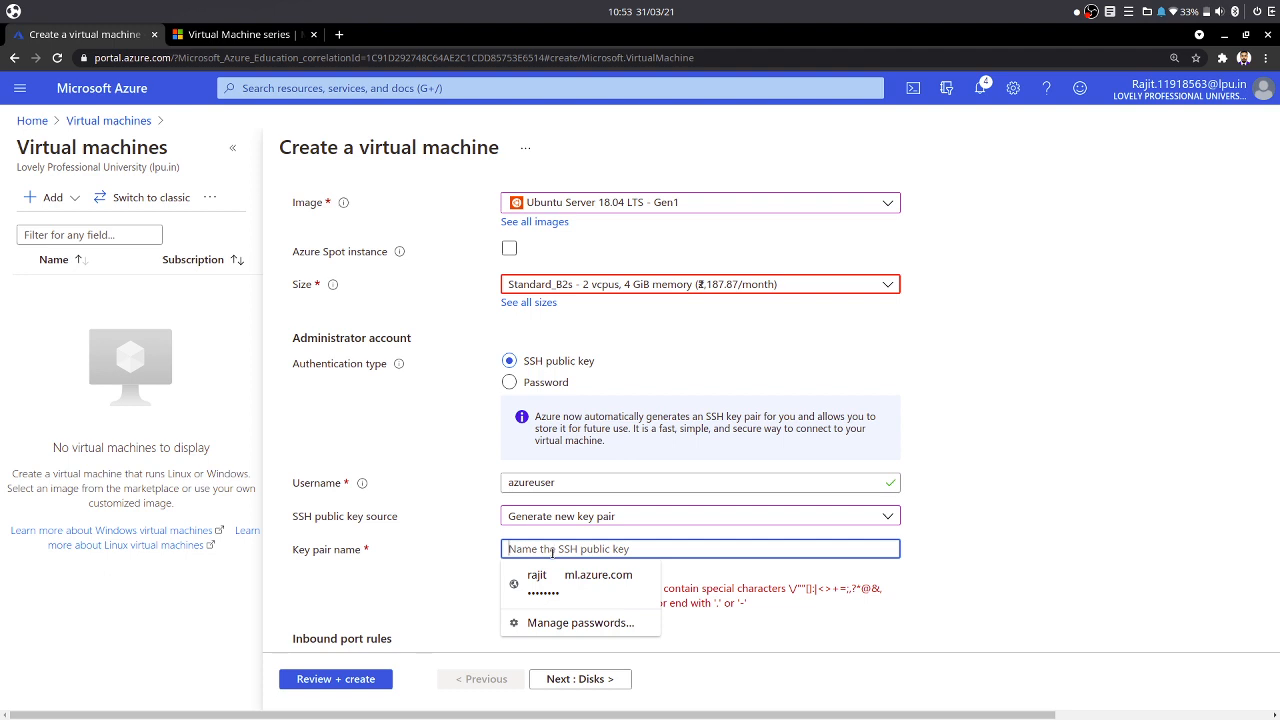
text(weboskey)
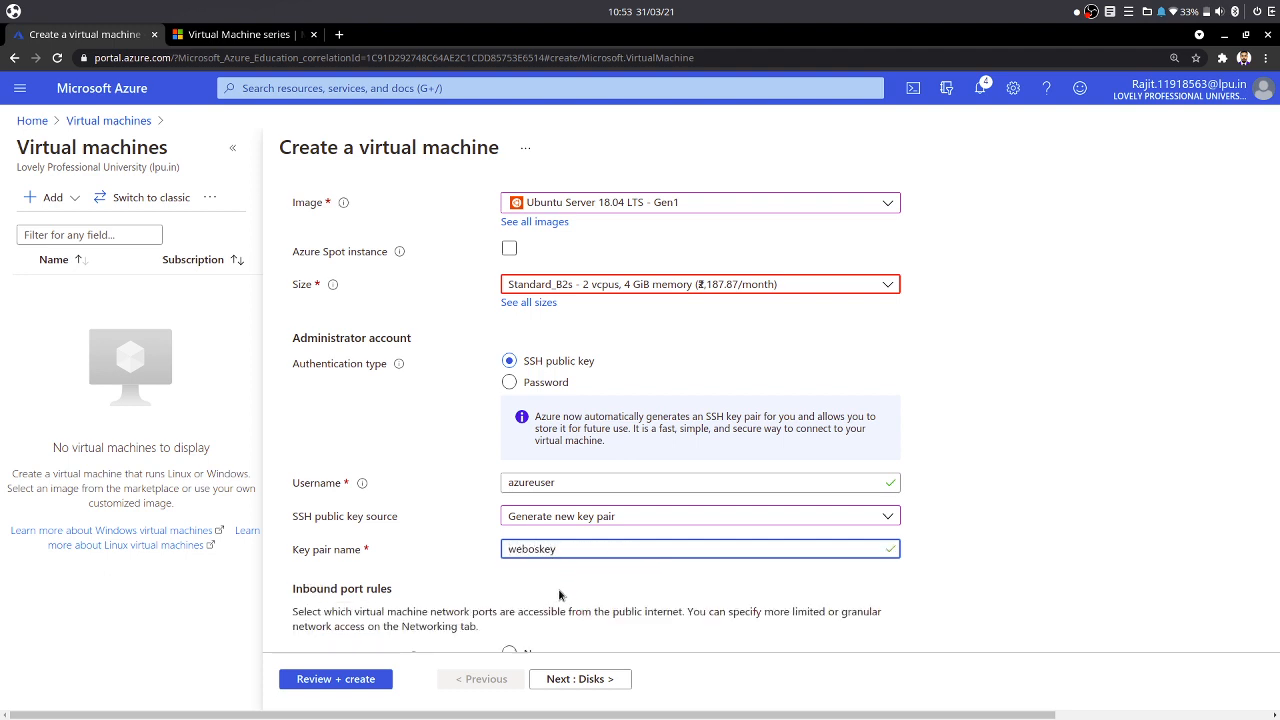
- Add HTTP (80) to the allowed inbound ports alongside SSH (22)
scroll(344, 447, down, 3)
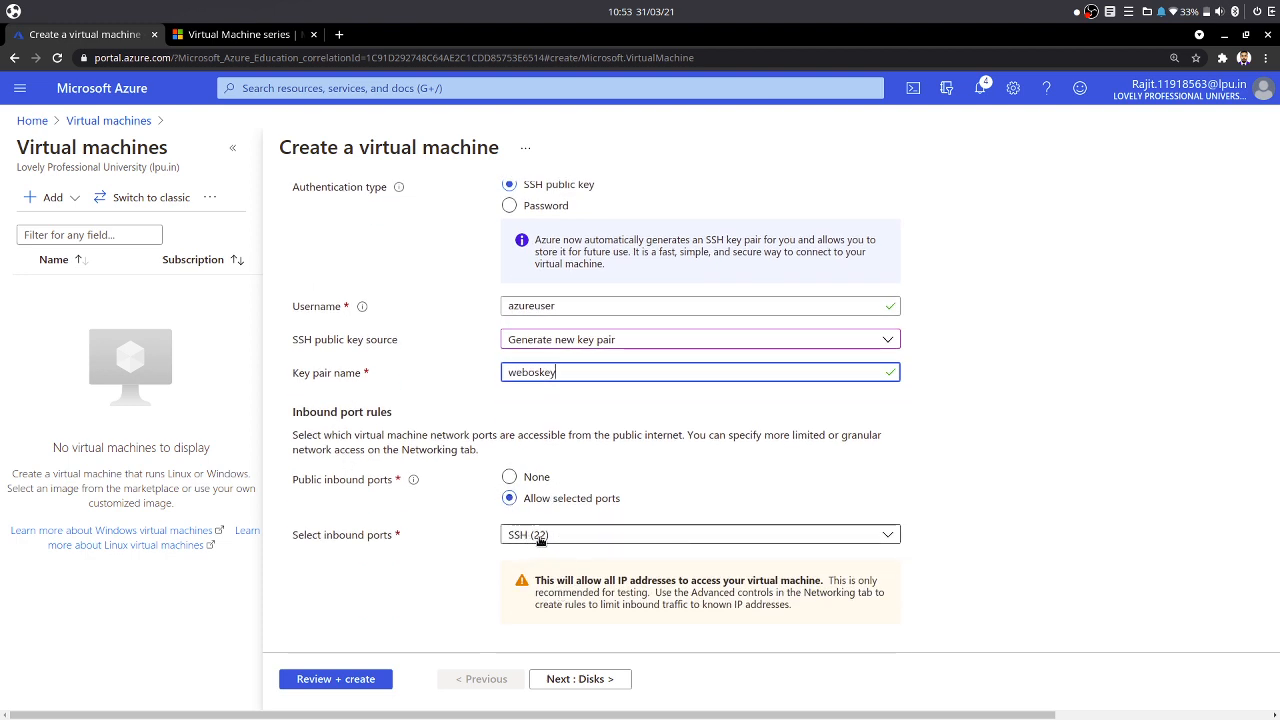
click(594, 541)
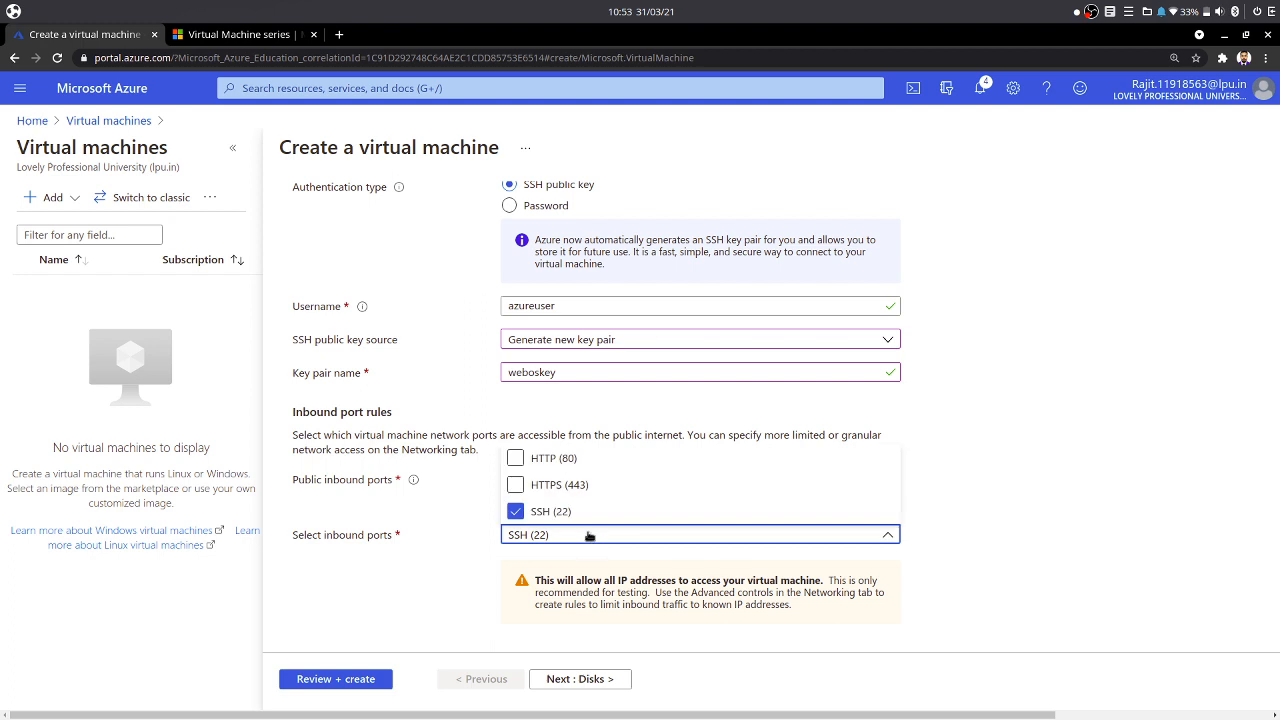
click(549, 458)
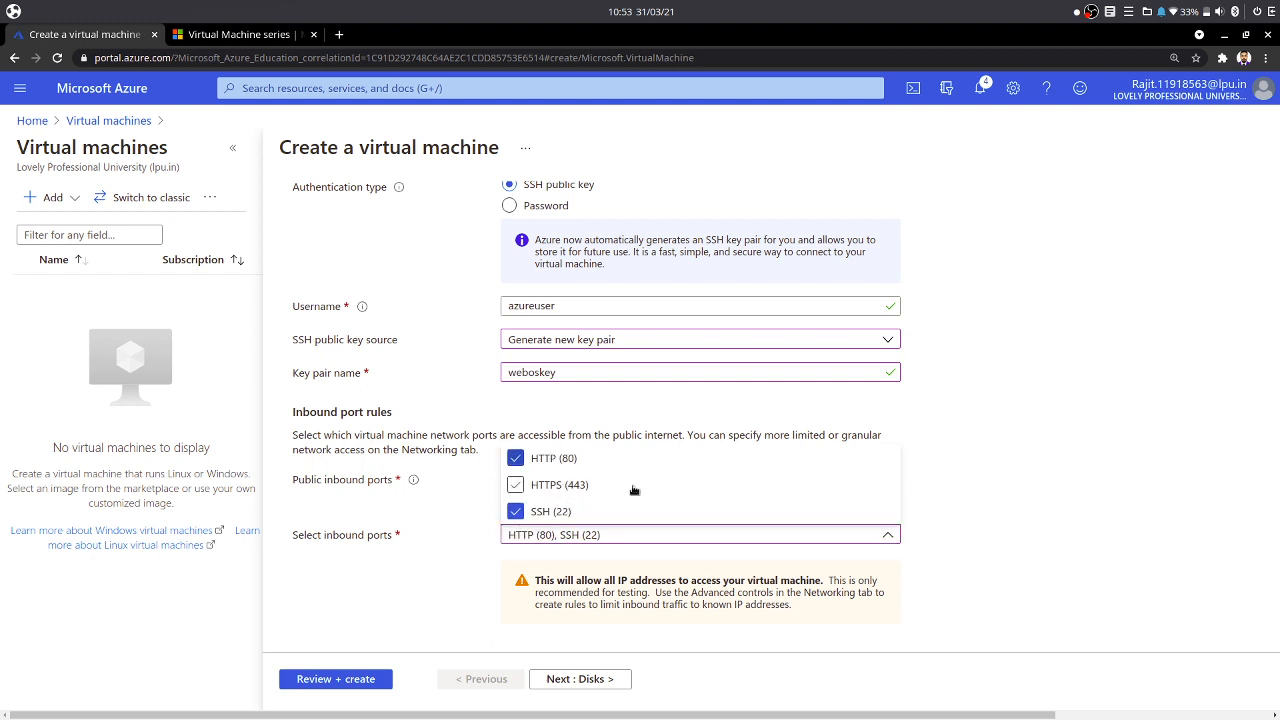
click(362, 618)
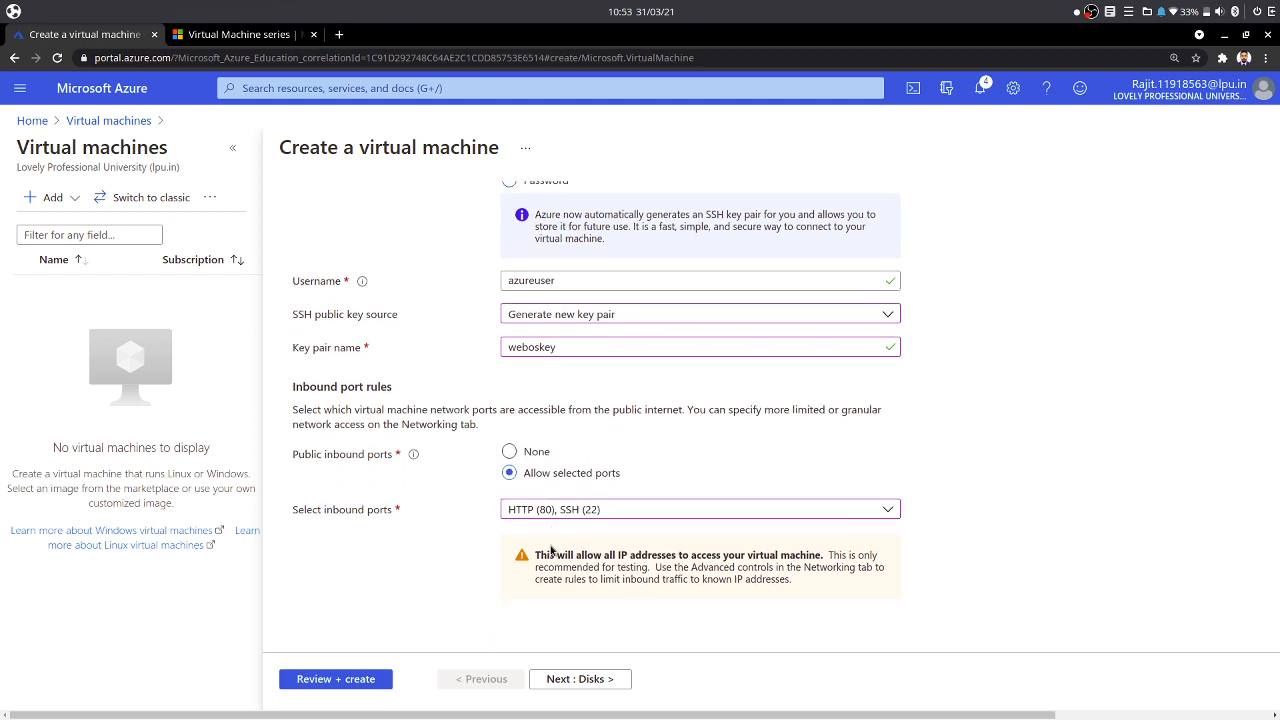
- Move to the Disks tab, set the OS disk type to Standard HDD and keep default platform-managed key encryption
click(578, 680)
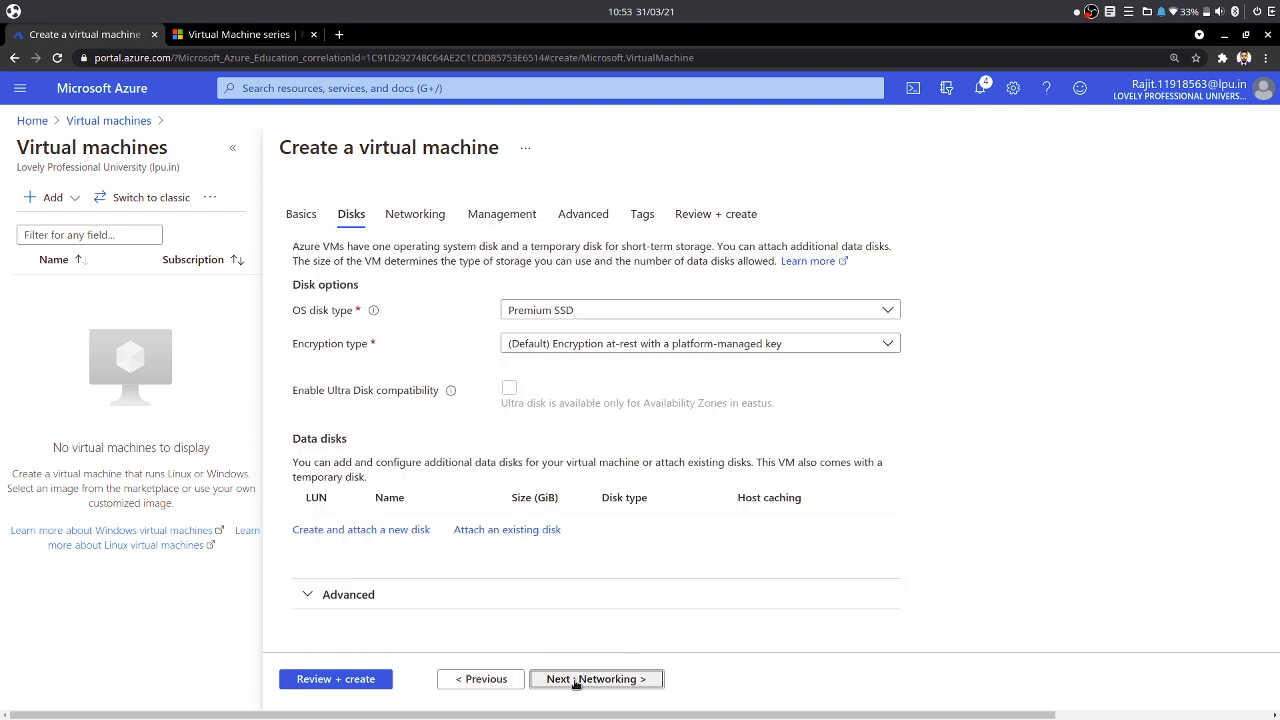
click(594, 313)
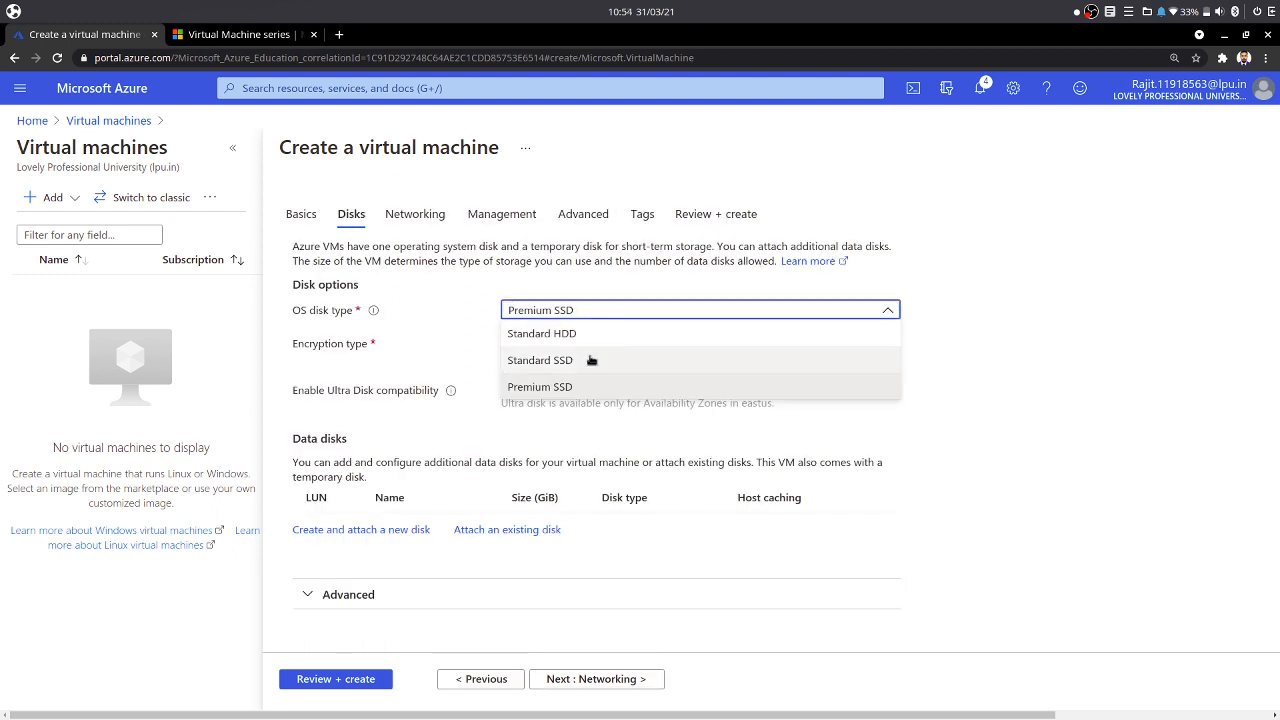
click(520, 330)
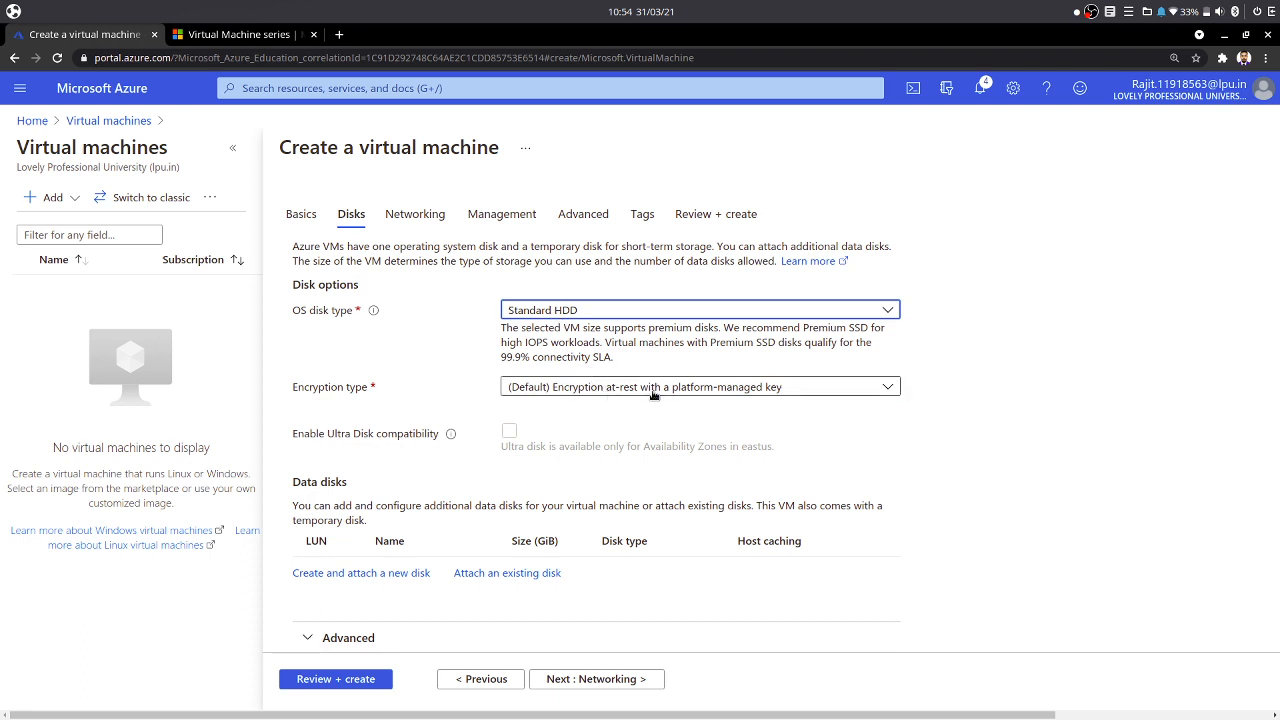
click(608, 386)
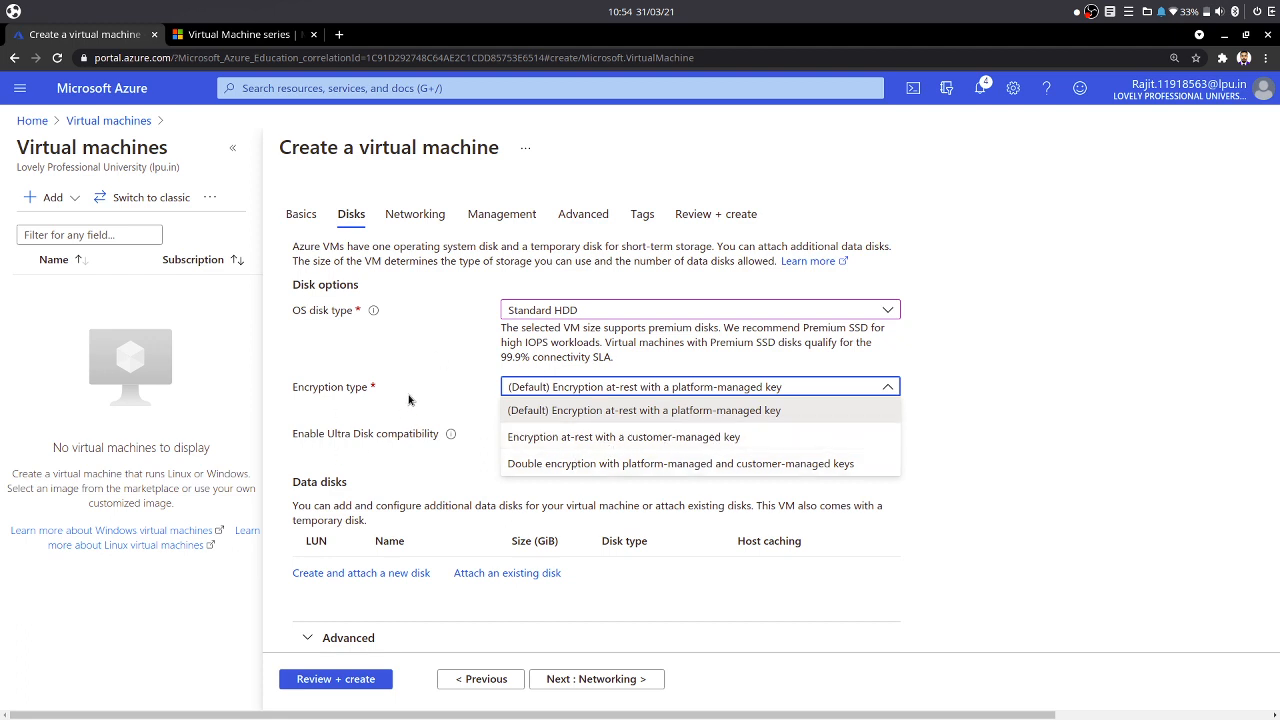
click(452, 410)
- Continue to the Networking tab and switch the NIC network security group to None and back to Basic
scroll(457, 531, down, 1)
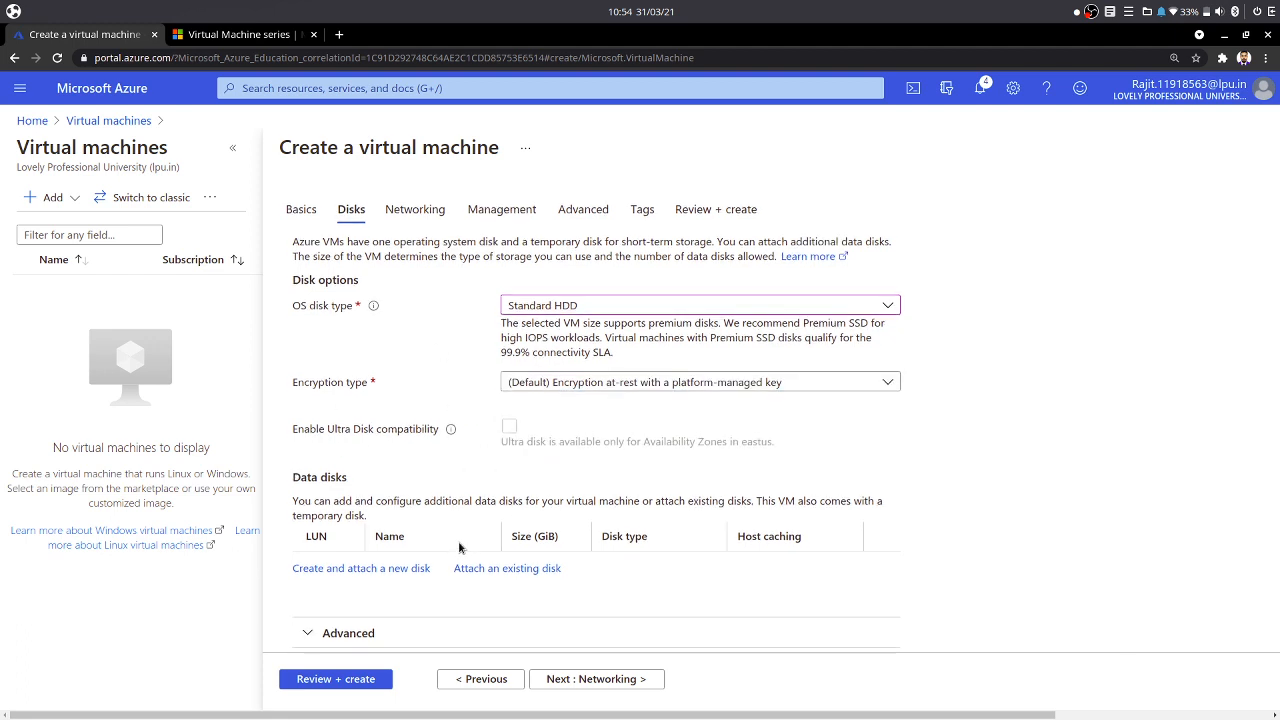
click(572, 684)
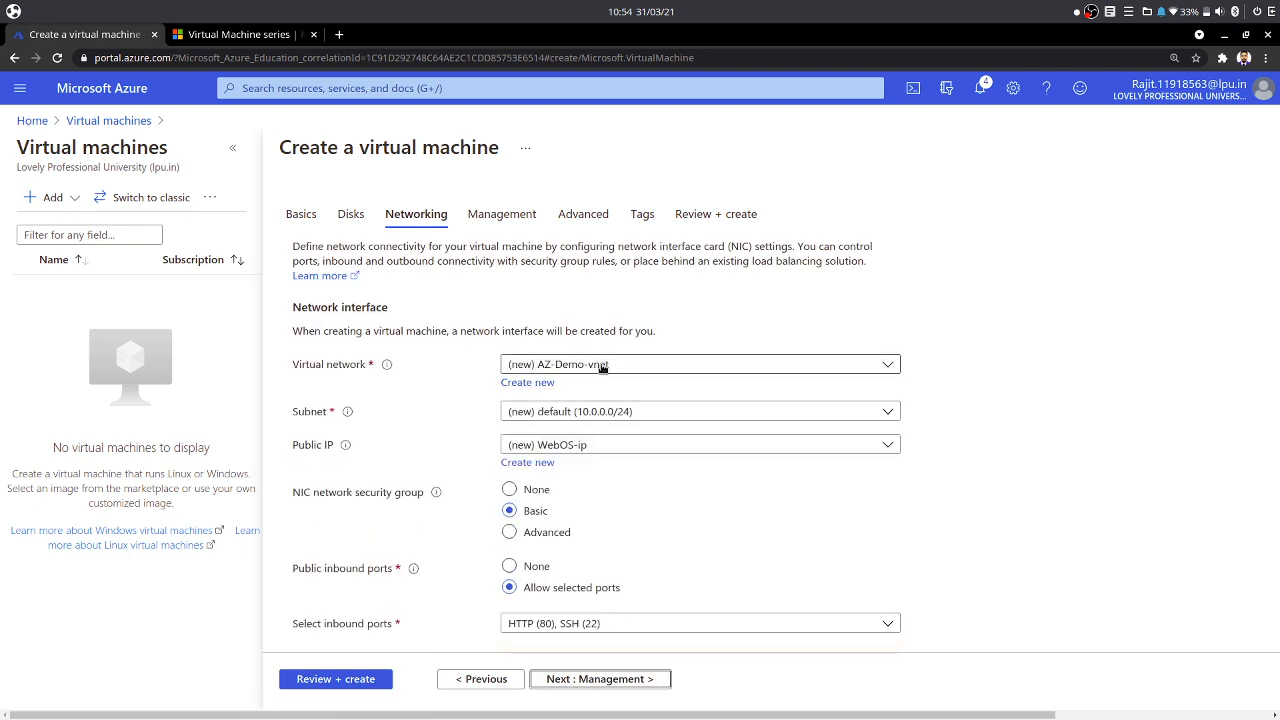
click(549, 412)
click(555, 411)
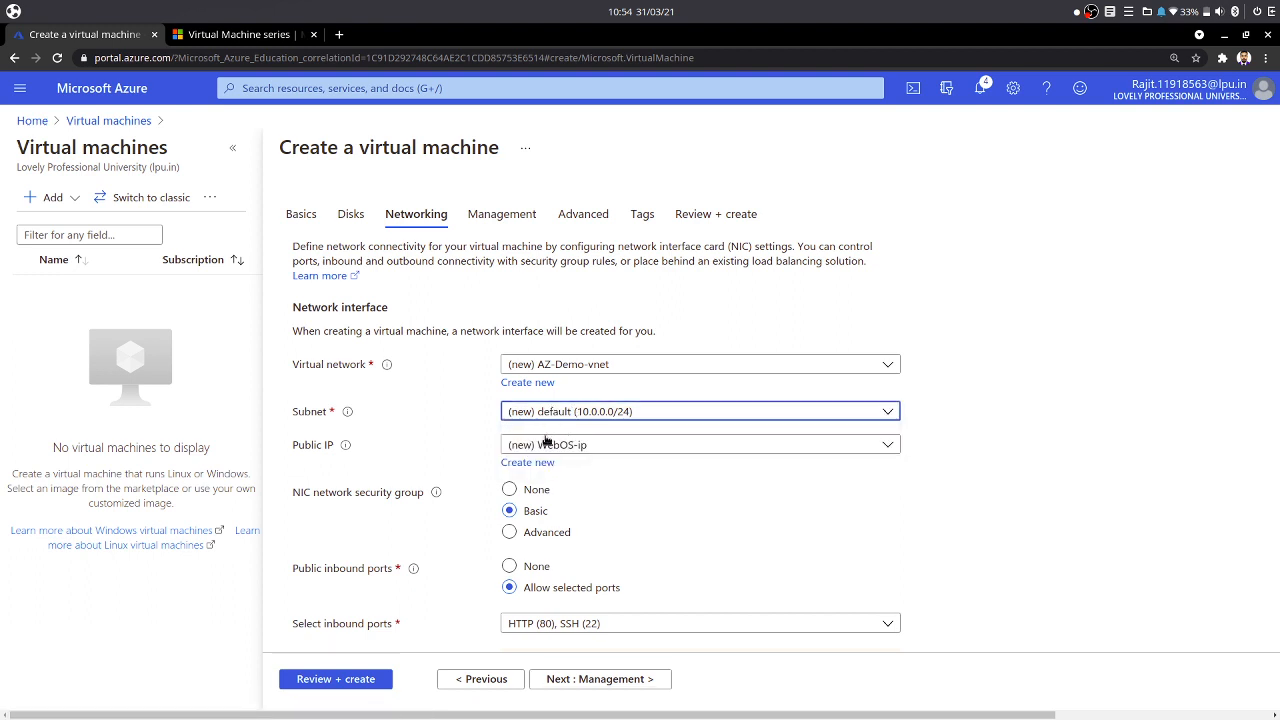
mouse_move(340, 447)
click(537, 491)
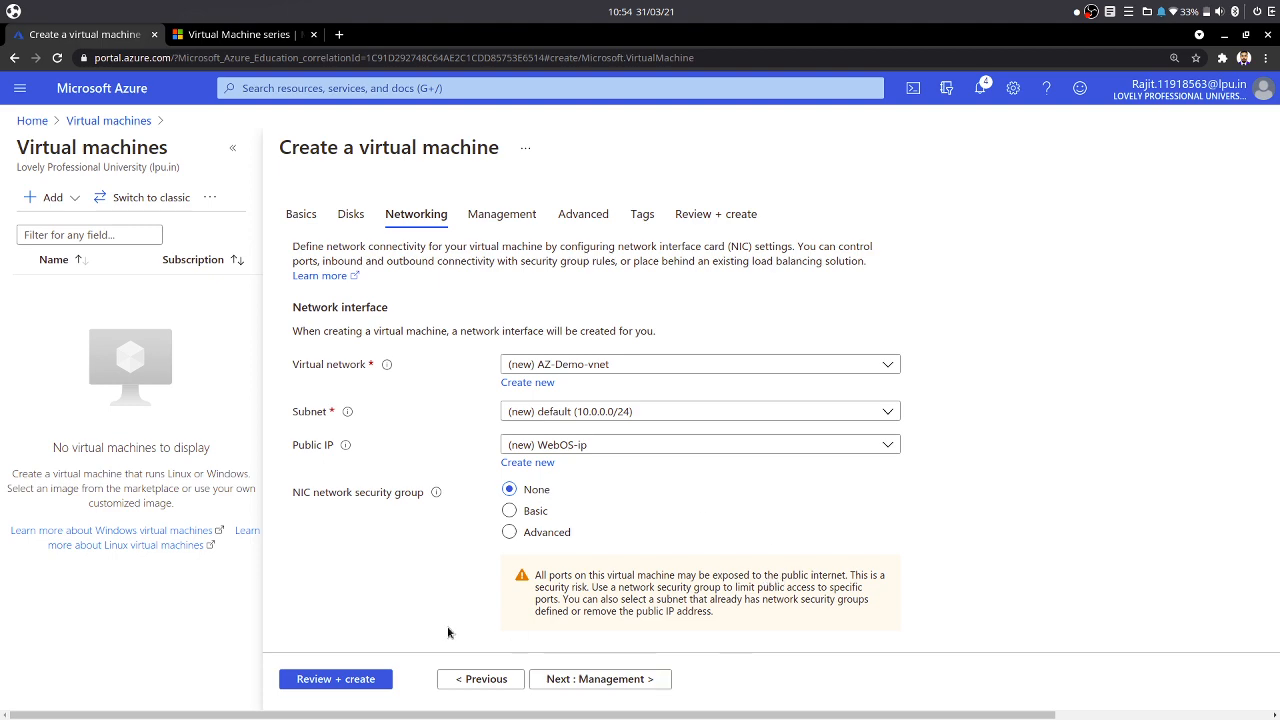
click(514, 513)
- Scroll down to examine the accelerated networking and load balancing options
scroll(644, 528, down, 2)
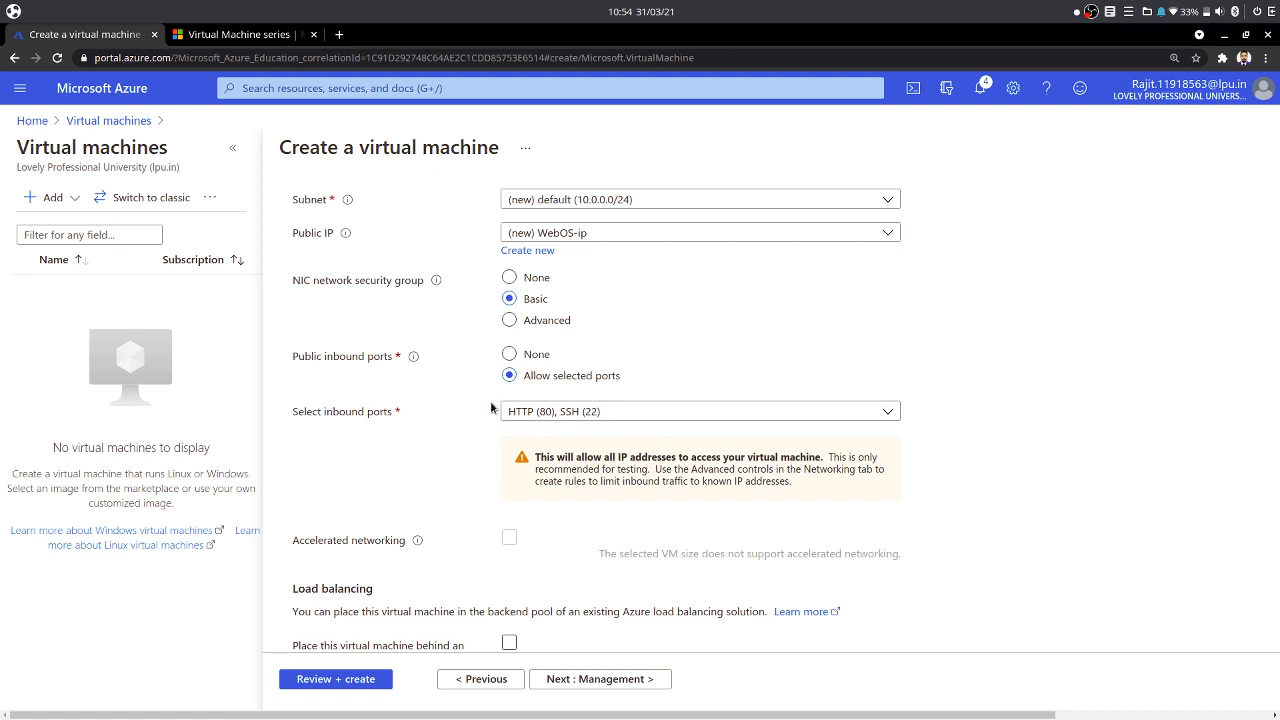
scroll(571, 414, down, 1)
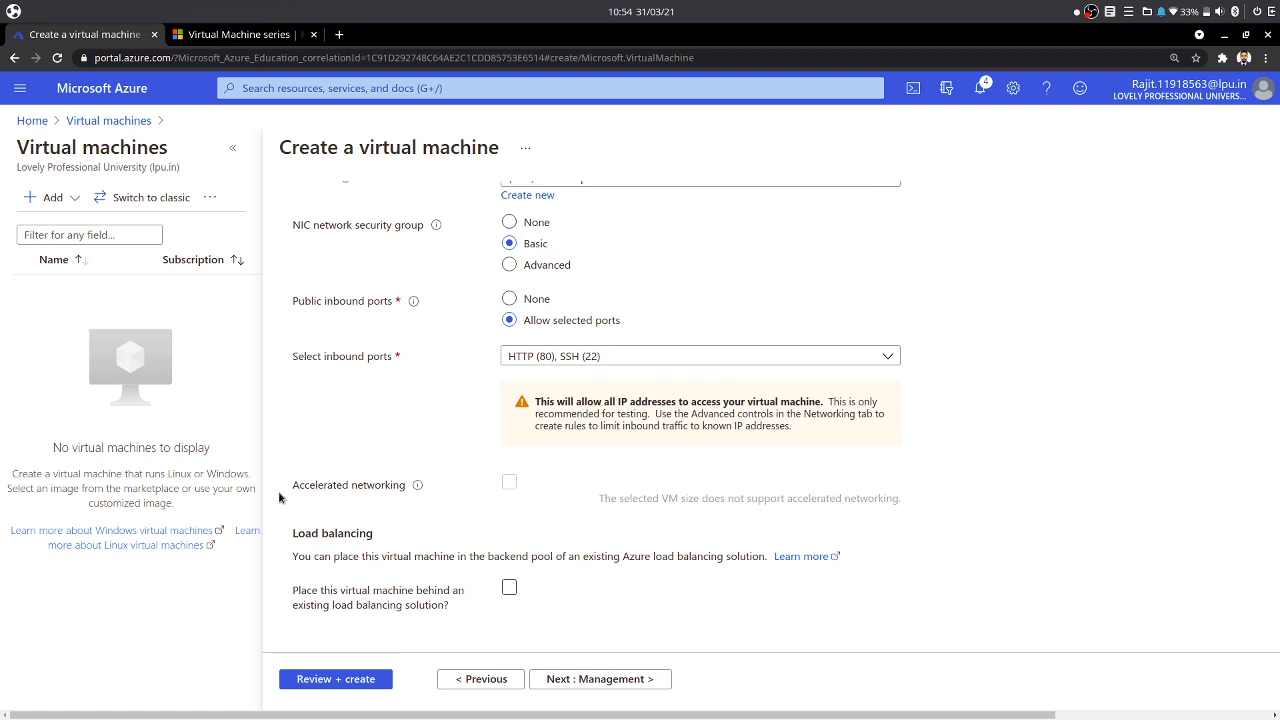
drag(294, 489, 414, 486)
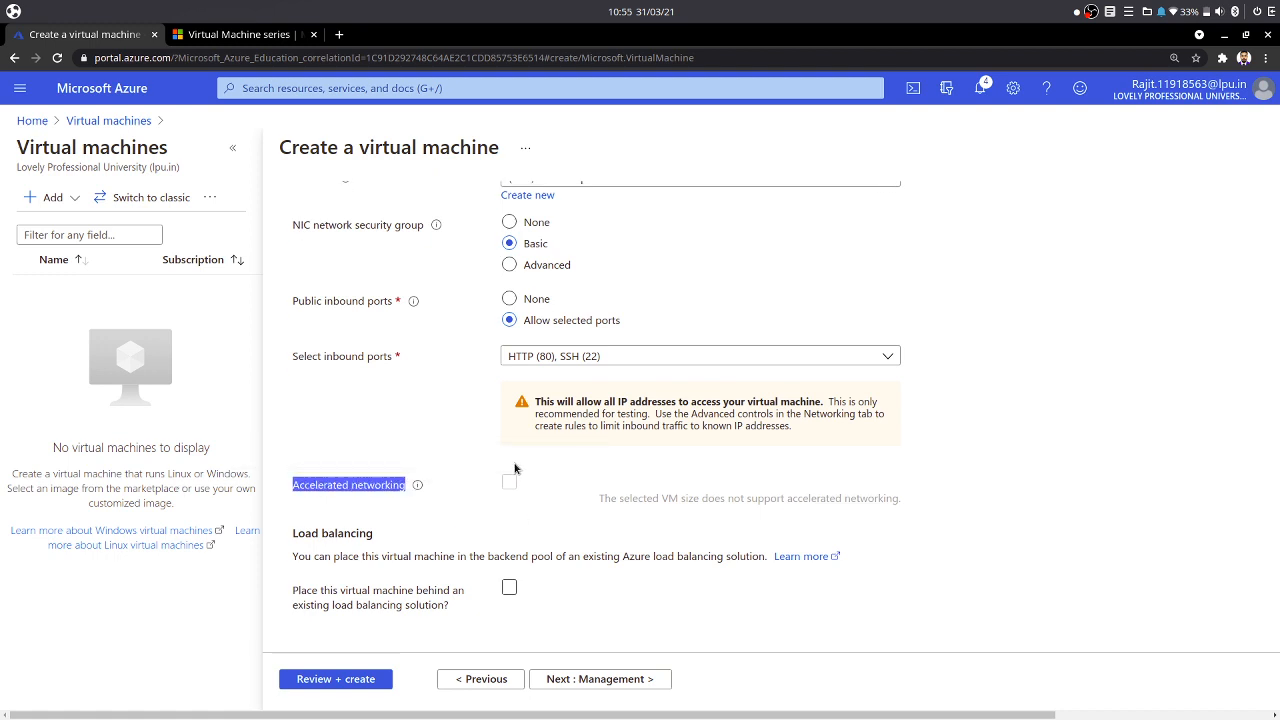
- Continue to the Management tab and scroll down through its monitoring, identity and directory options
click(406, 510)
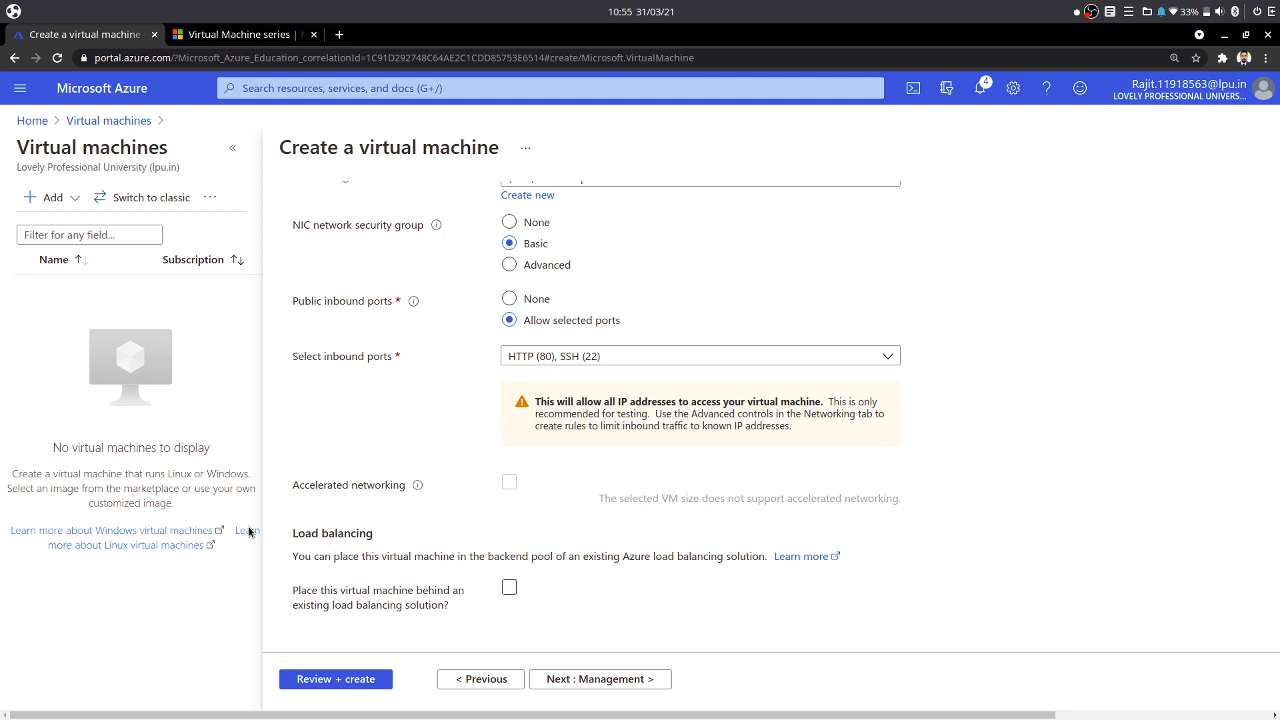
click(595, 678)
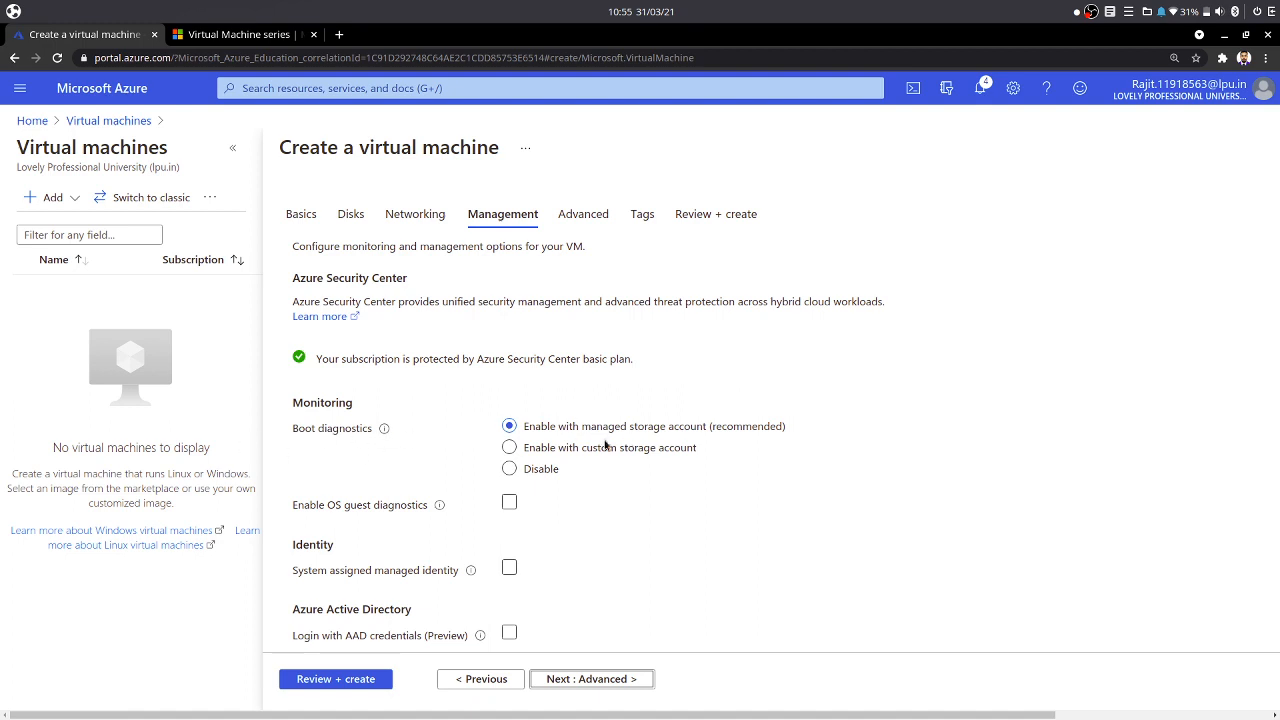
scroll(494, 519, down, 2)
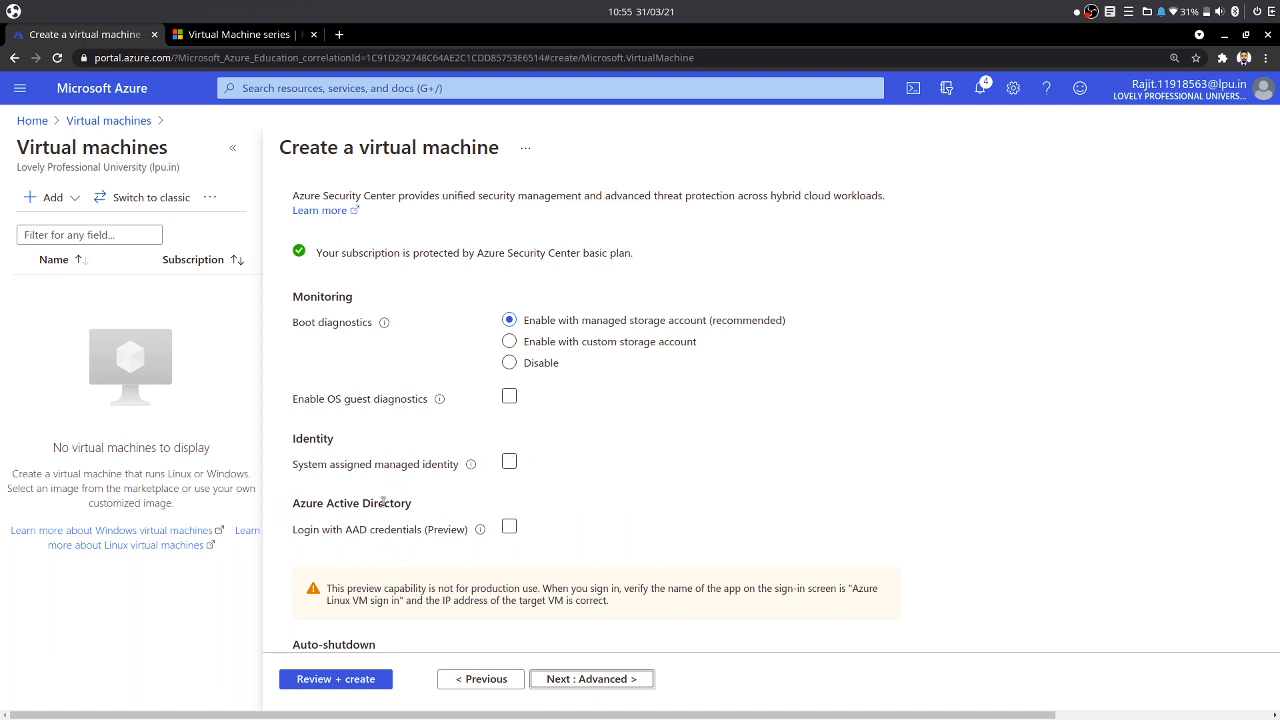
scroll(394, 516, down, 2)
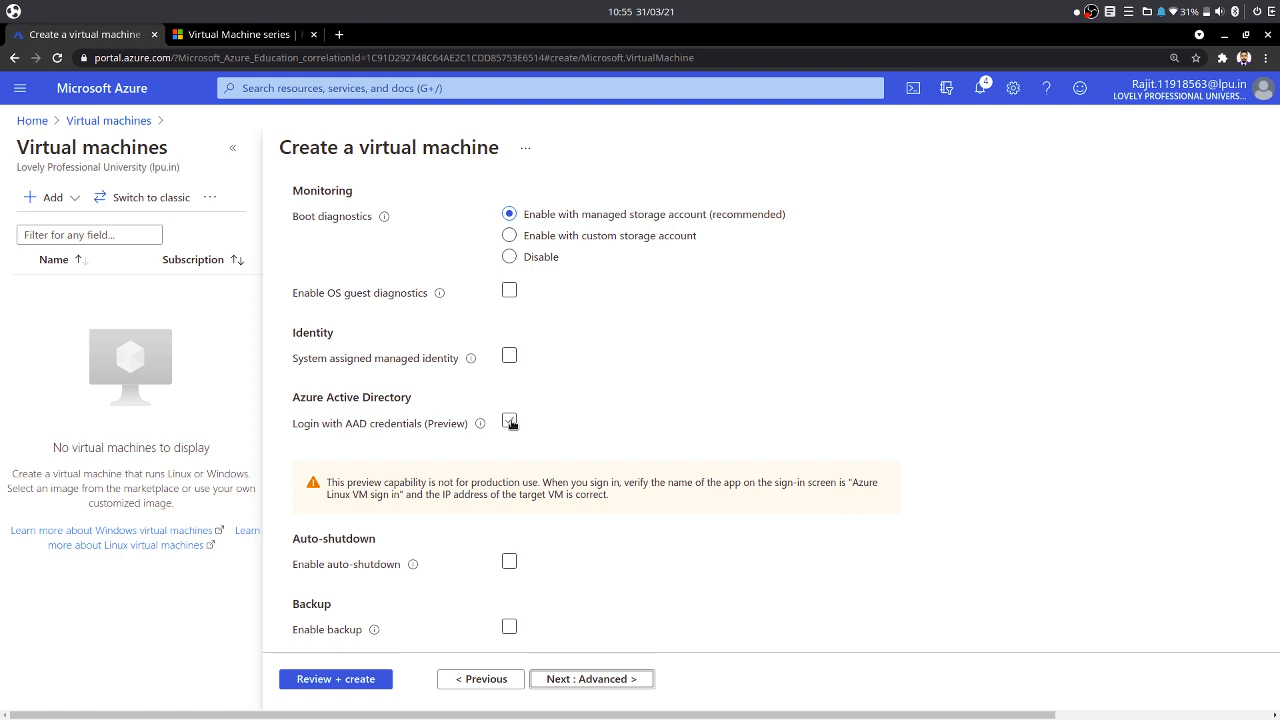
scroll(480, 430, down, 3)
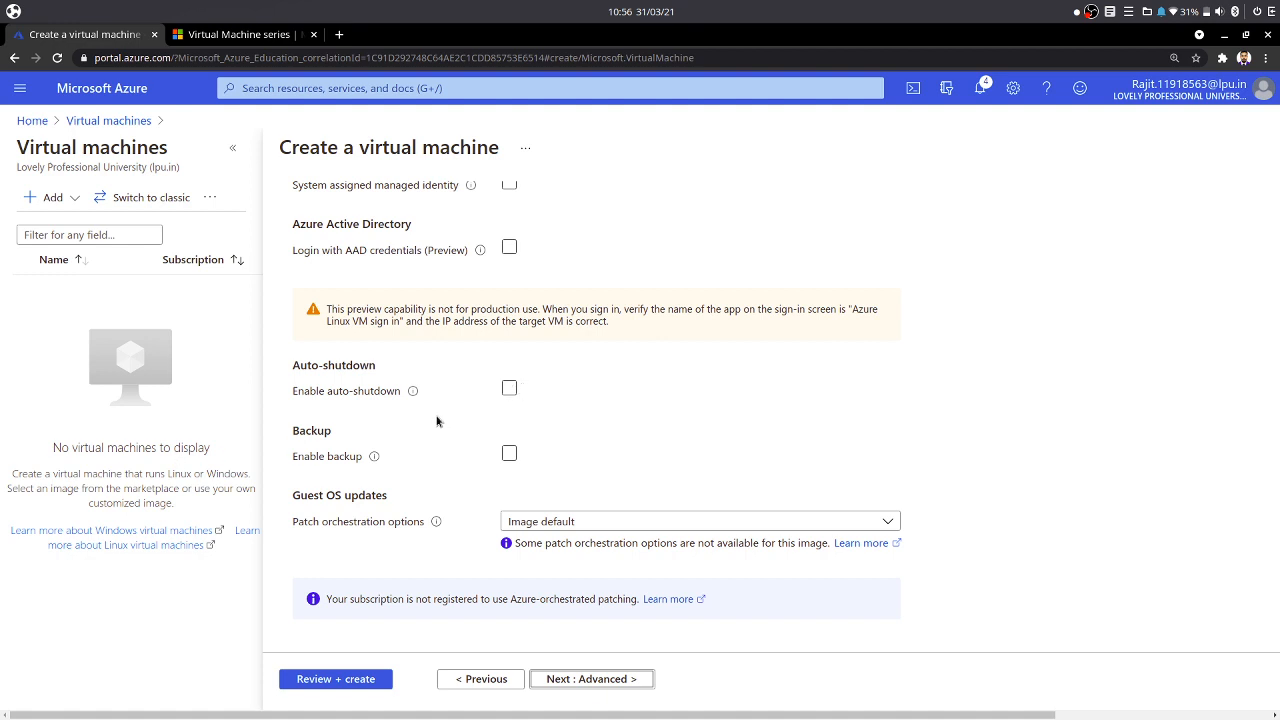
- Switch auto-shutdown and backup on to view their settings, then switch both off again
click(508, 388)
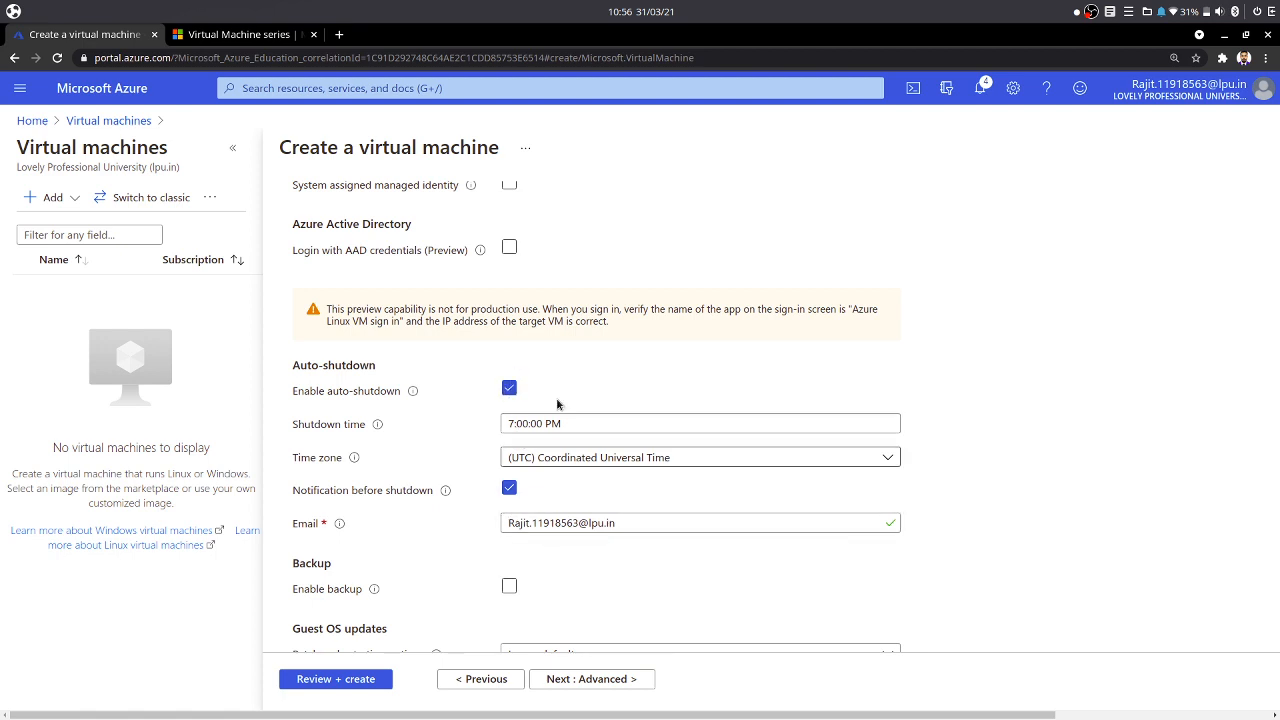
click(509, 389)
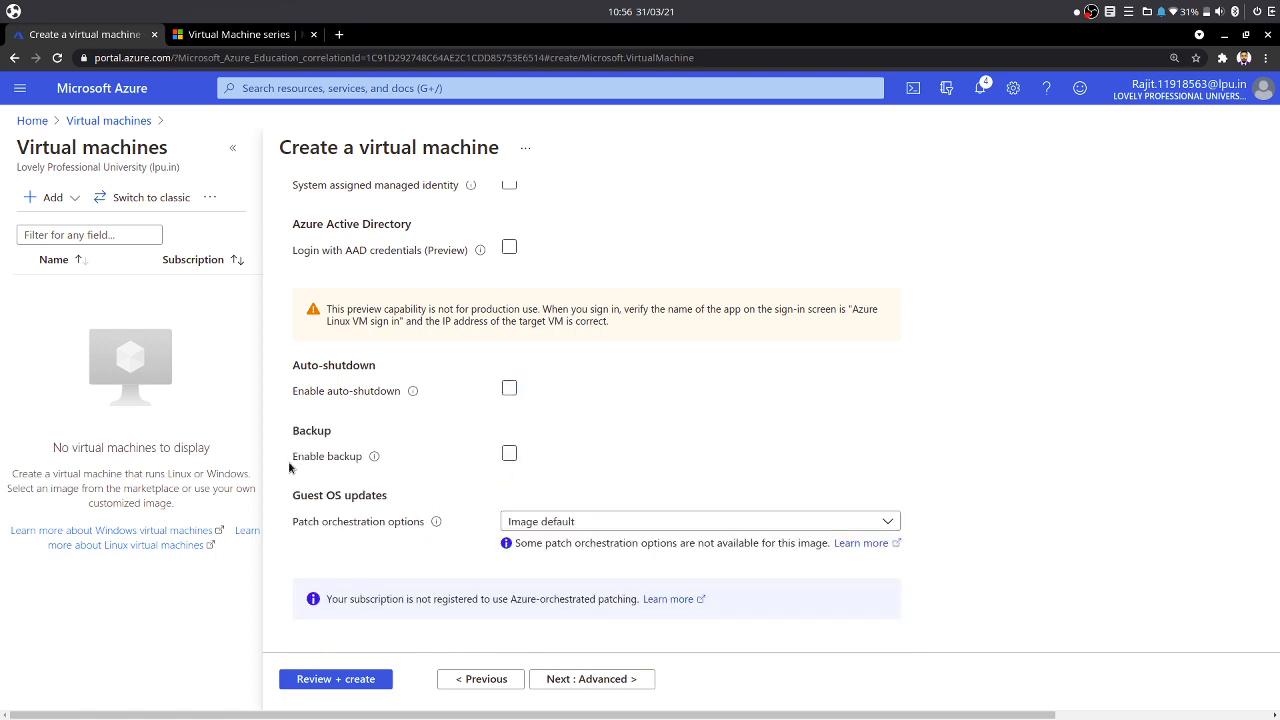
click(509, 453)
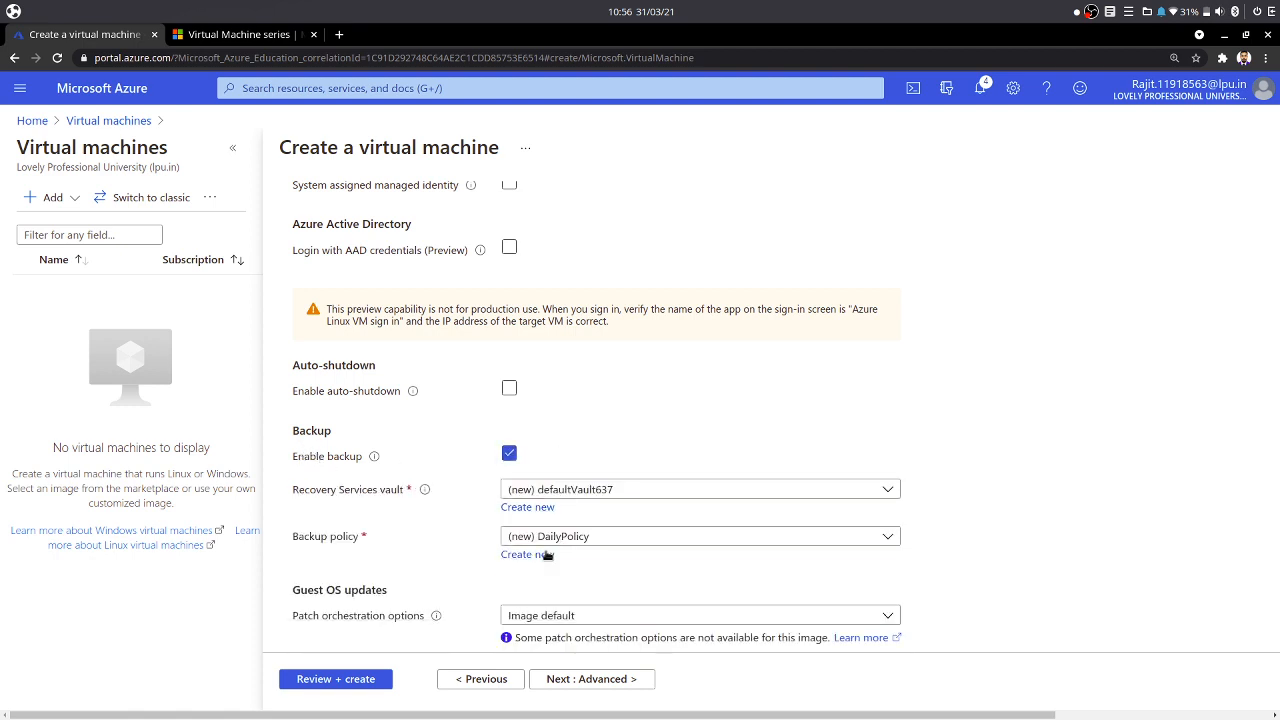
scroll(490, 530, down, 2)
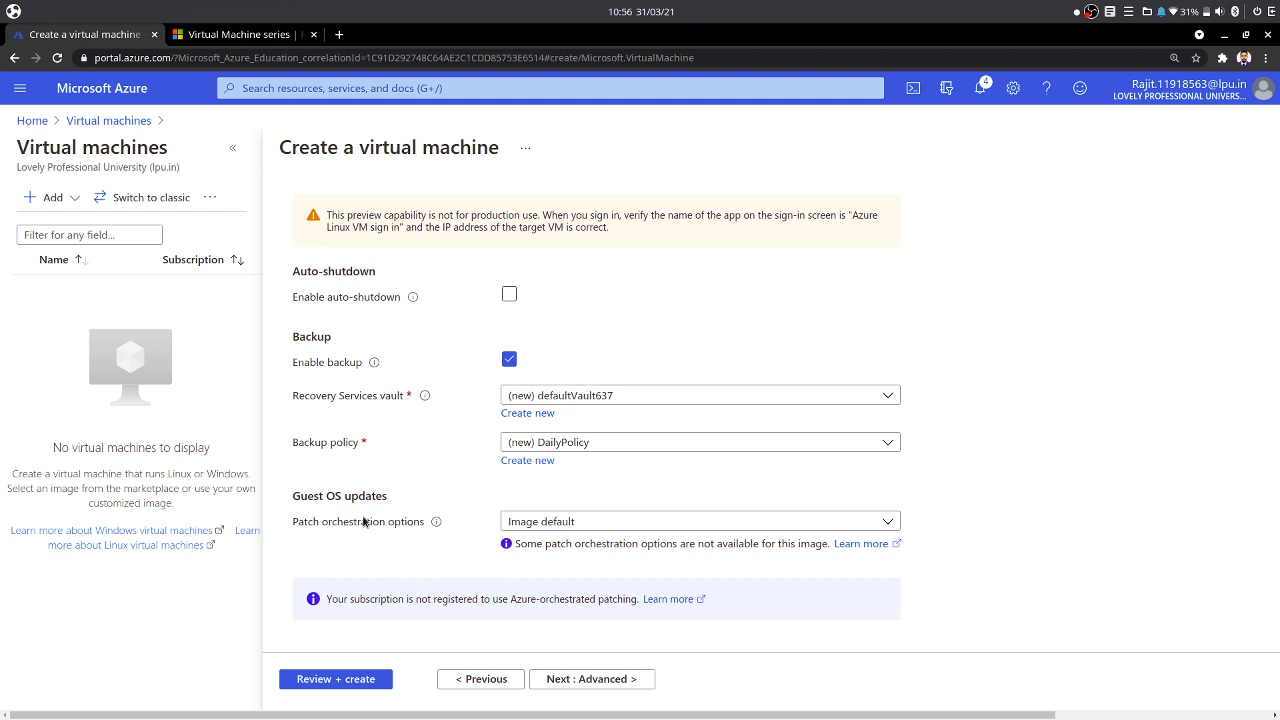
click(510, 361)
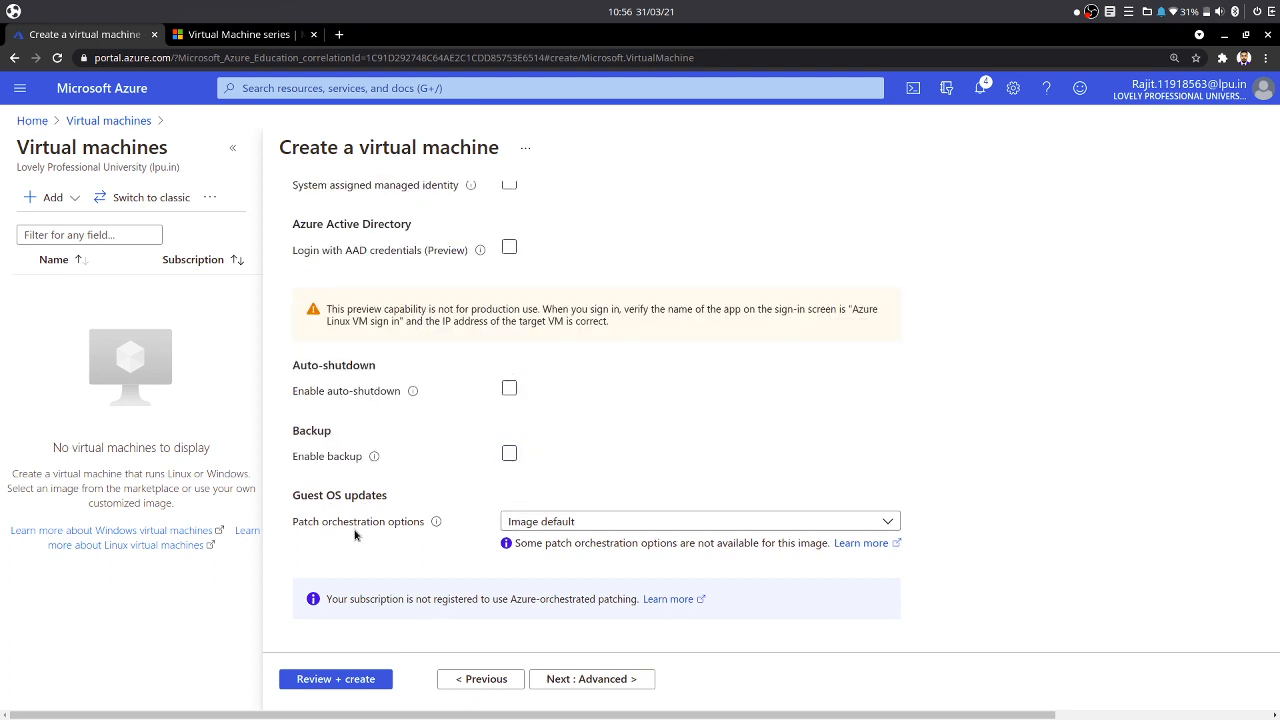
- Skip past the Advanced tab to Tags and add a tag named Pupose with value Demo
click(588, 679)
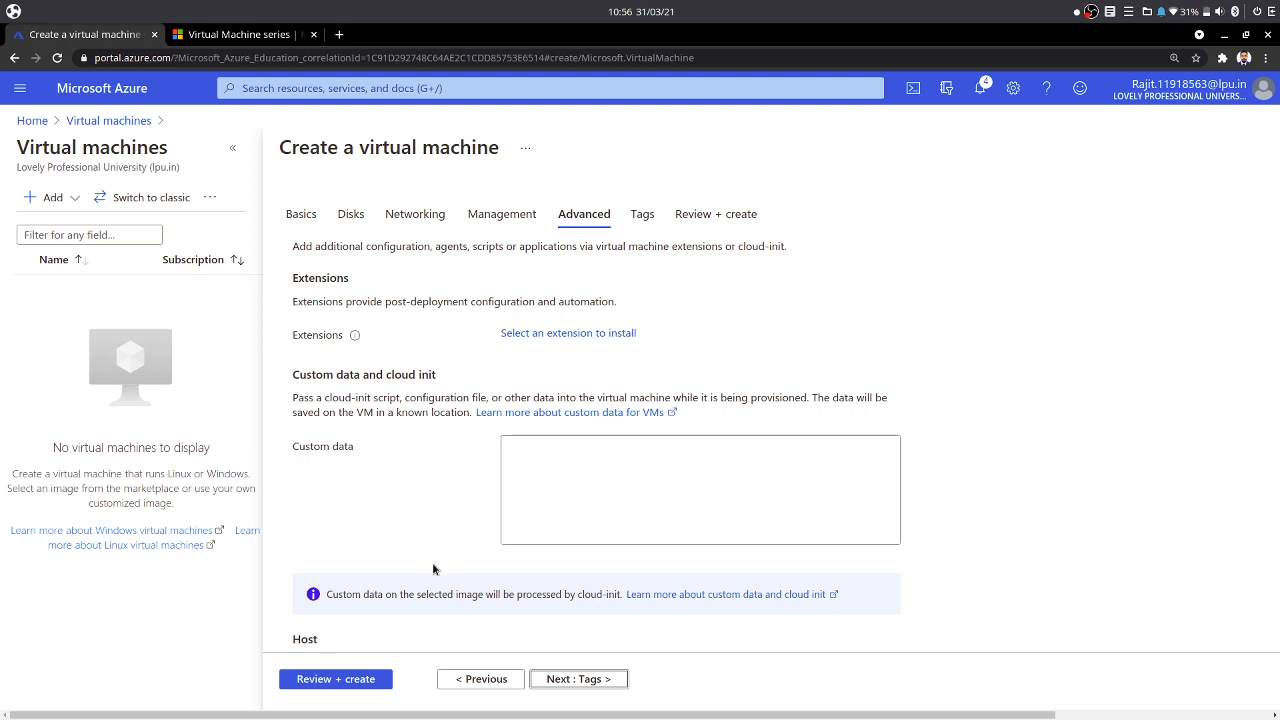
click(615, 679)
click(444, 350)
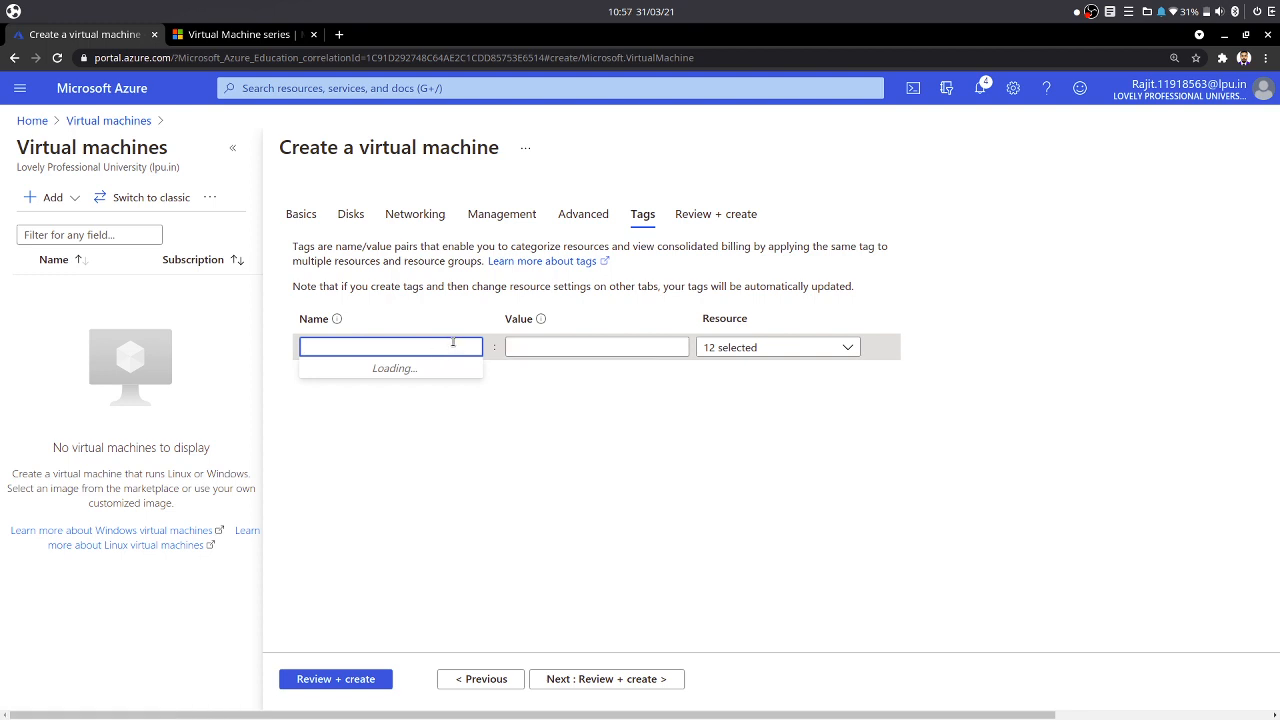
text(Pupose)
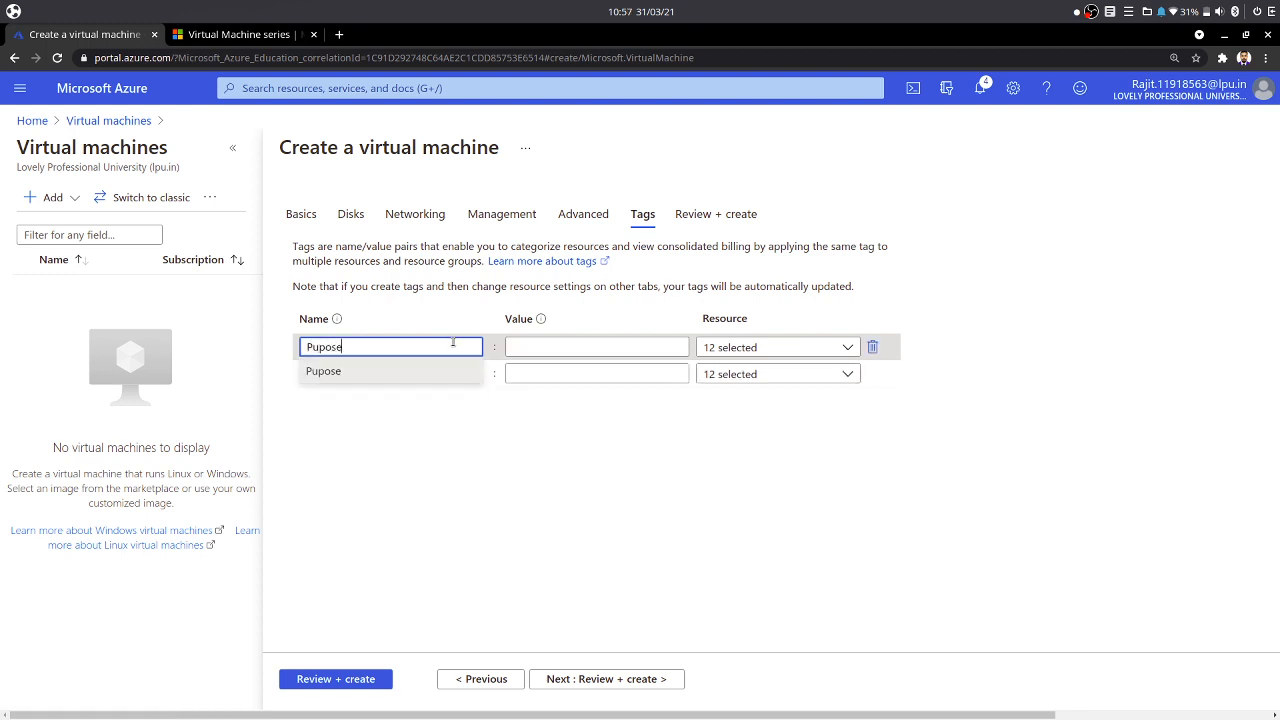
click(556, 345)
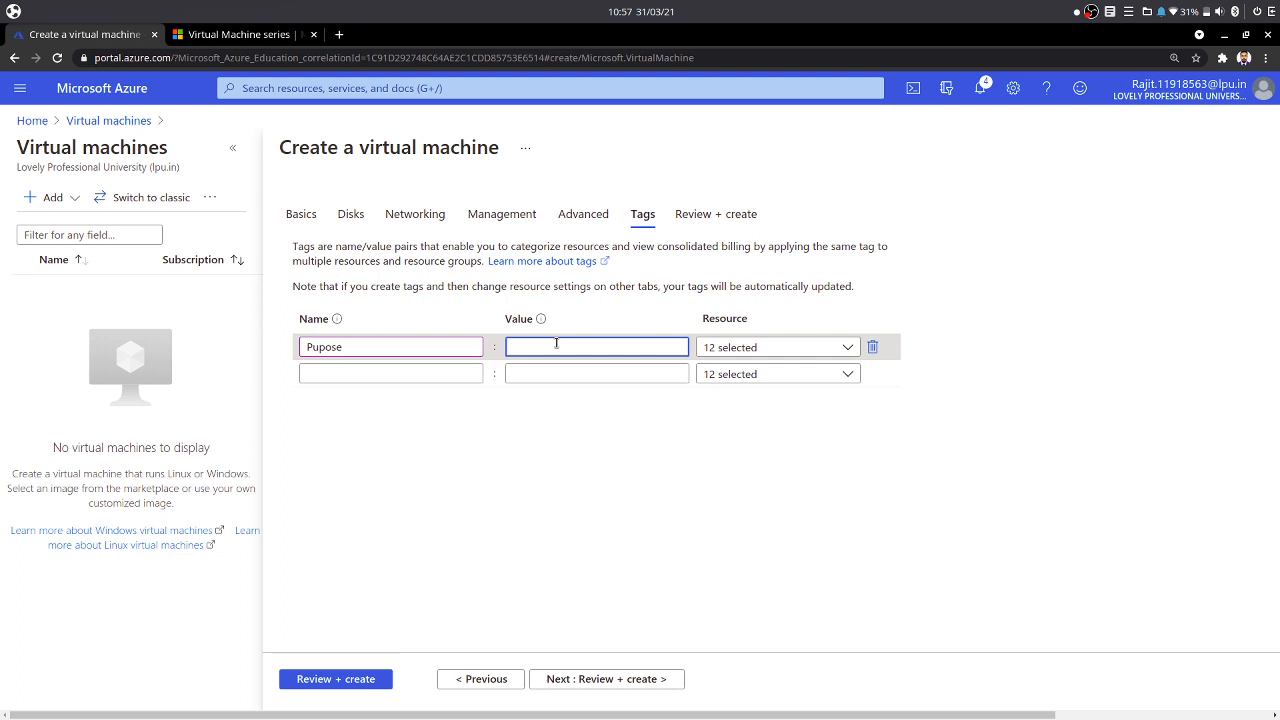
text(Demo)
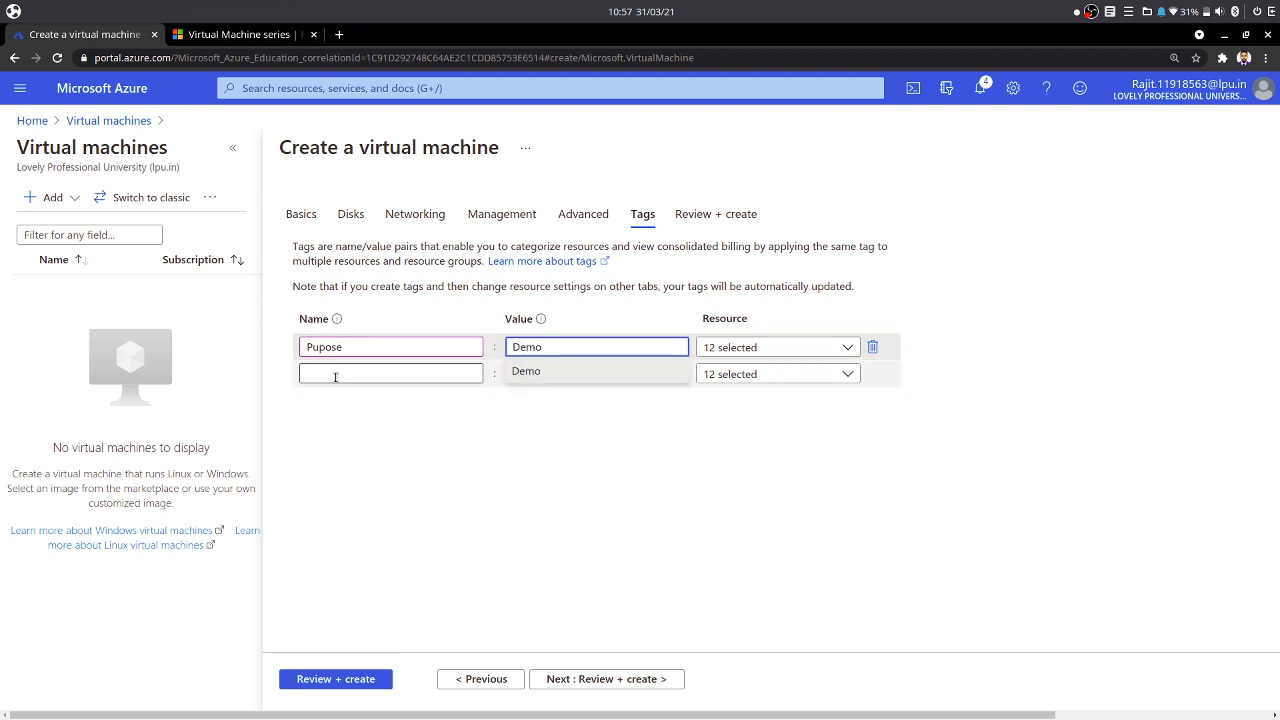
- Add a second tag named Name with value WebOS
click(335, 375)
text(Name)
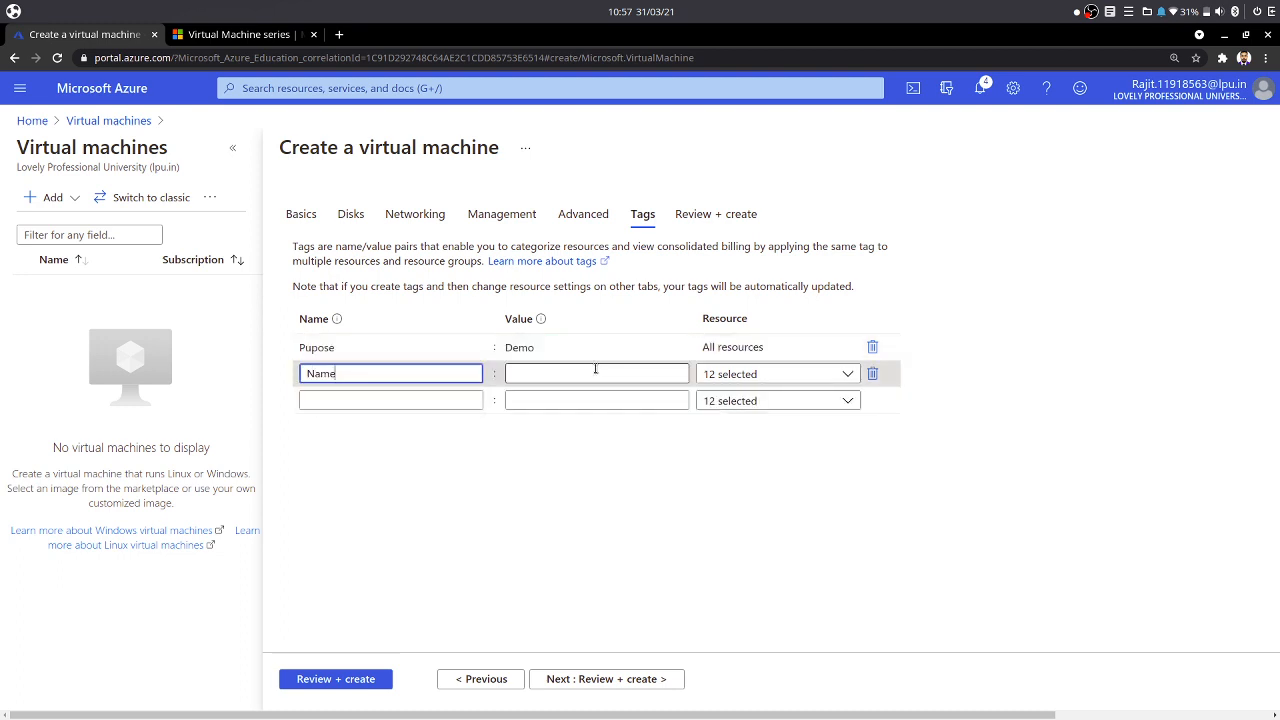
click(595, 372)
text(WebOS)
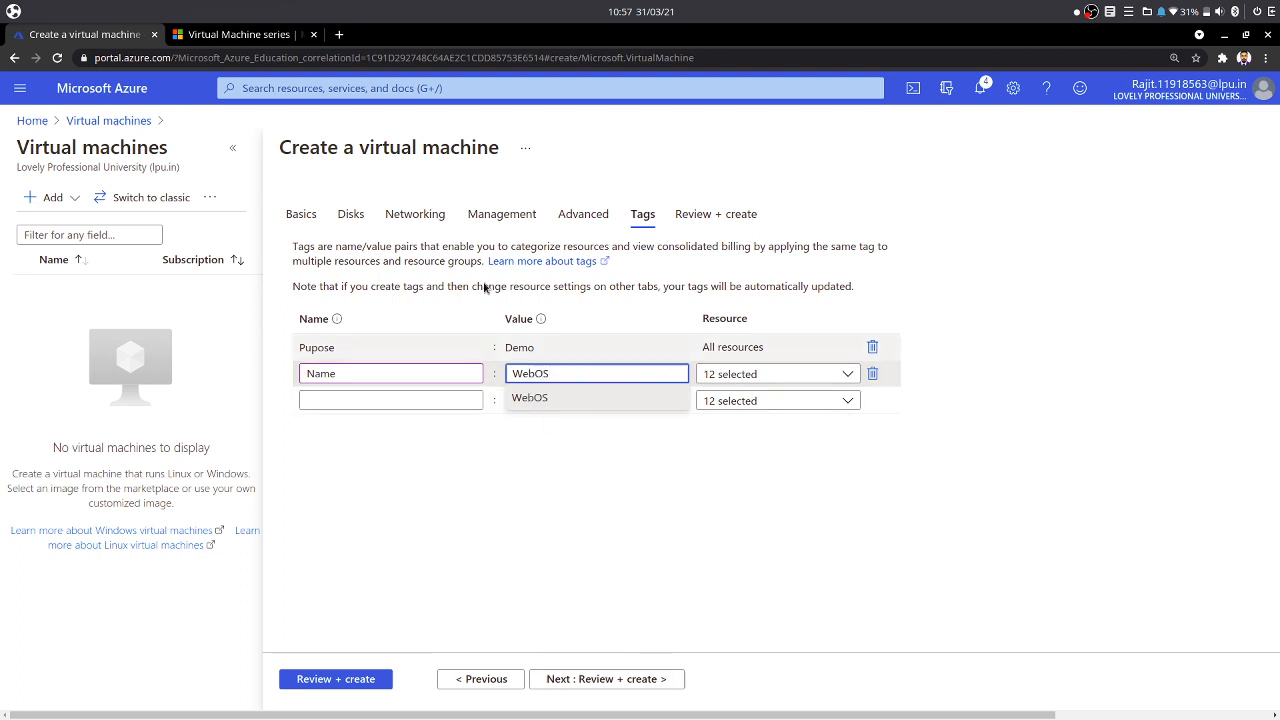
- Go to Review + create, scroll through the summary, then create the VM, downloading the private key and creating the resource
click(622, 678)
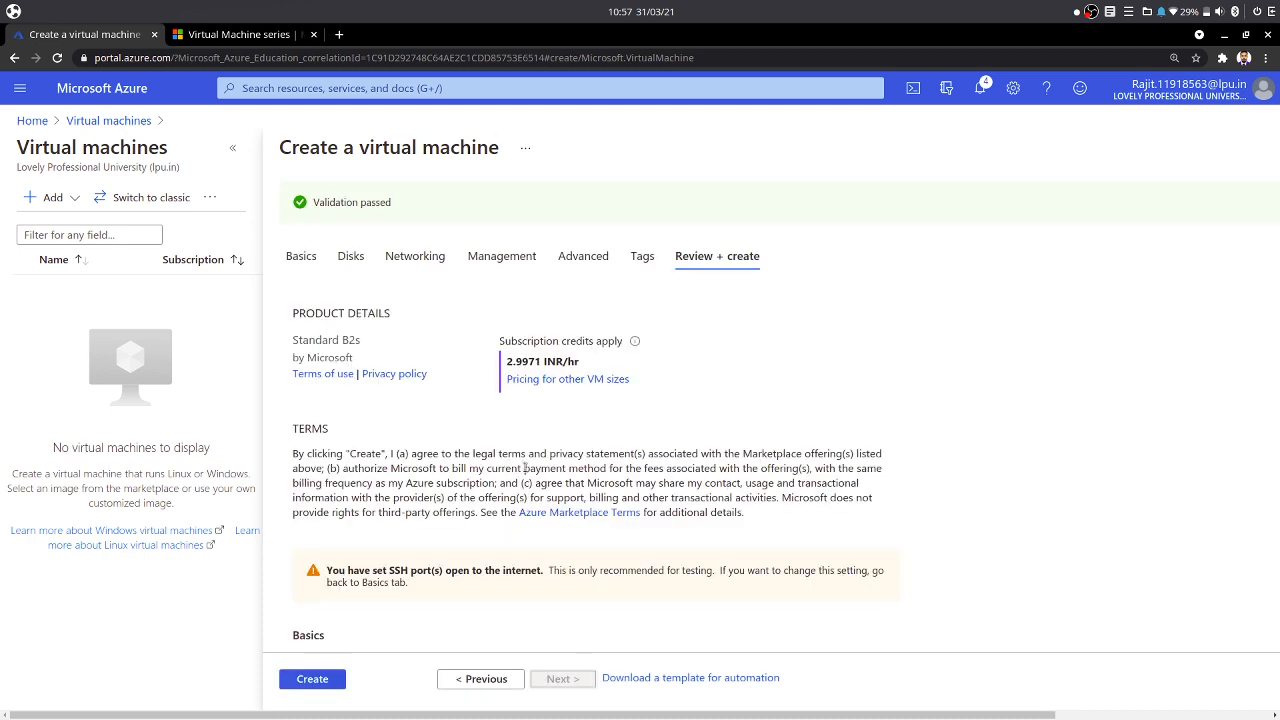
scroll(521, 462, down, 10)
scroll(500, 542, down, 2)
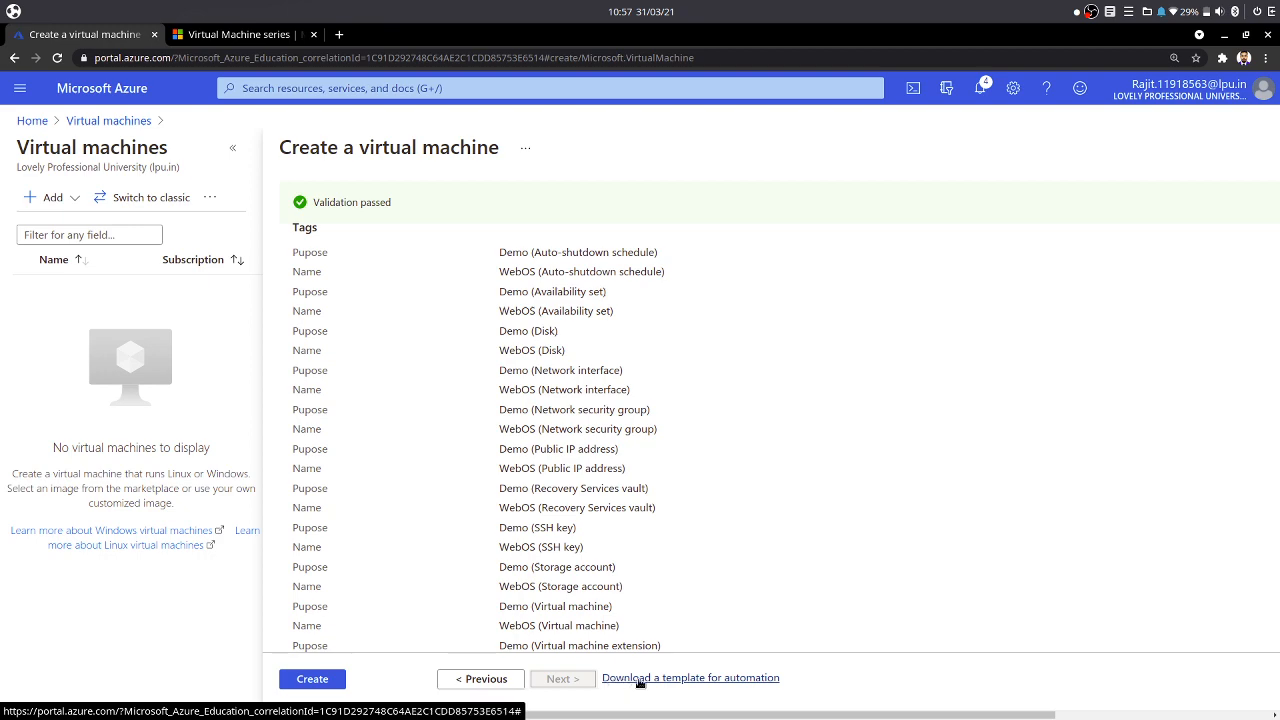
scroll(548, 490, up, 15)
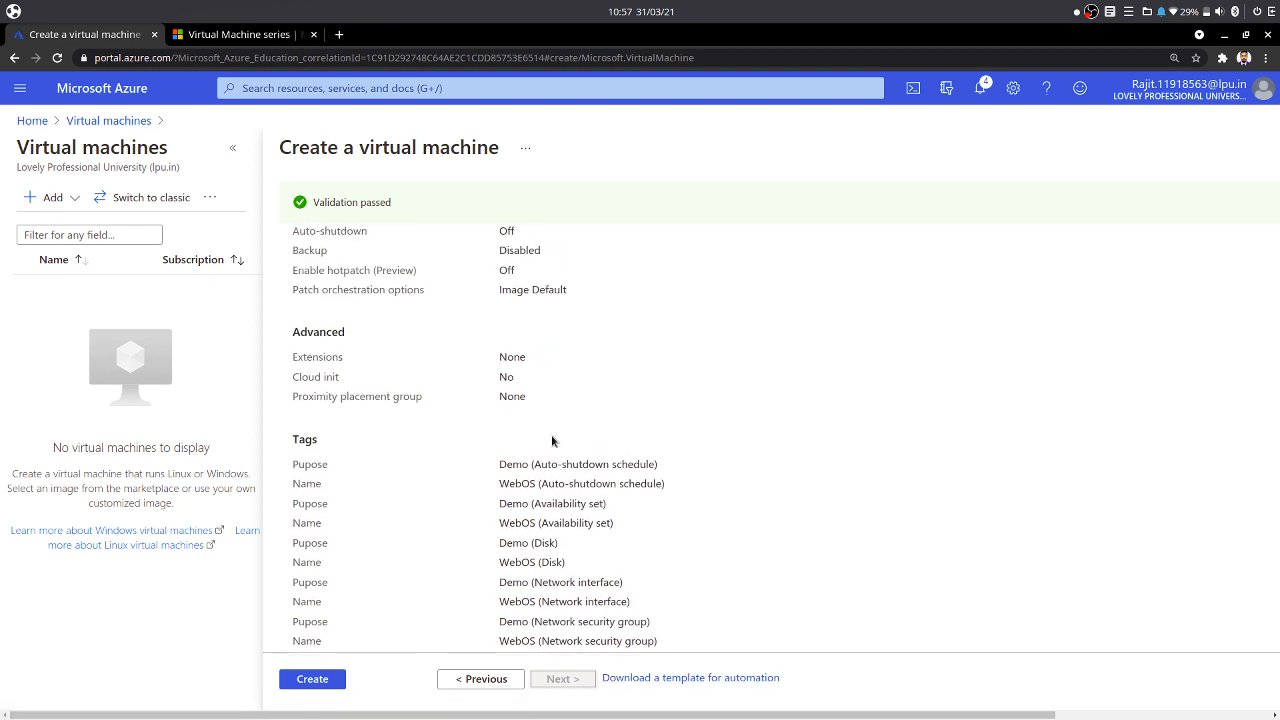
scroll(547, 460, up, 2)
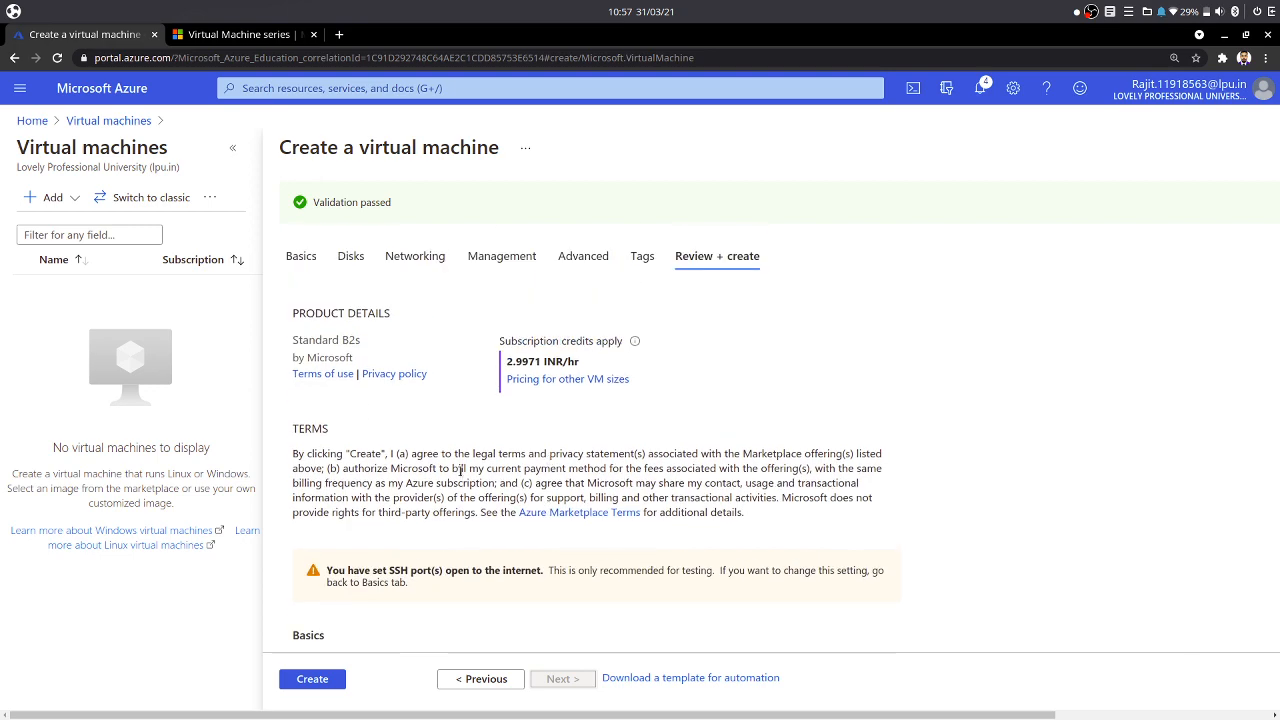
scroll(657, 484, down, 5)
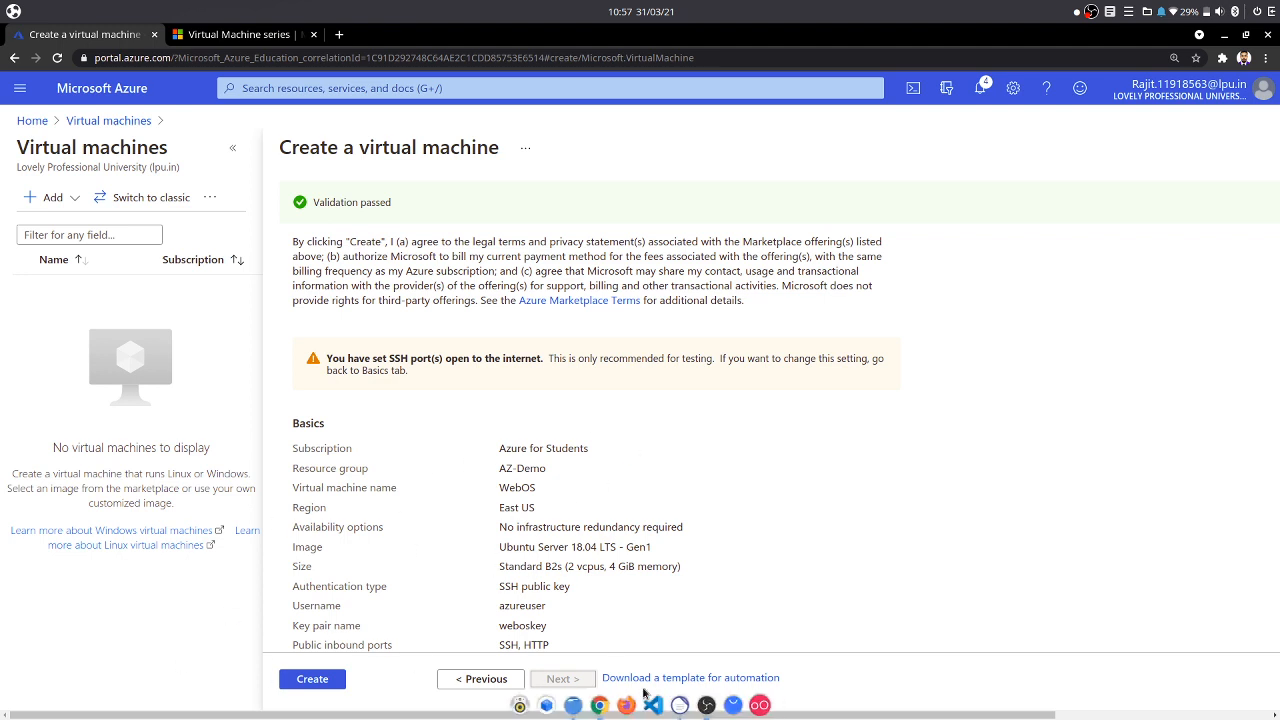
click(319, 688)
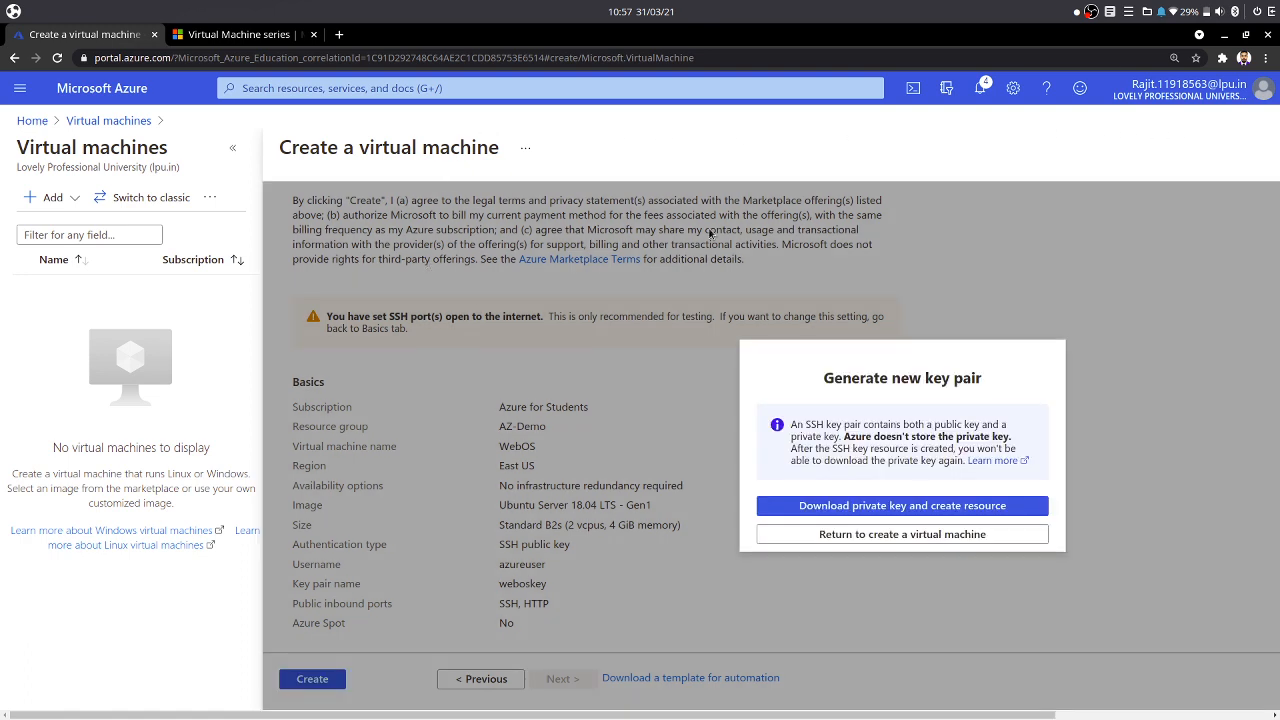
click(826, 506)
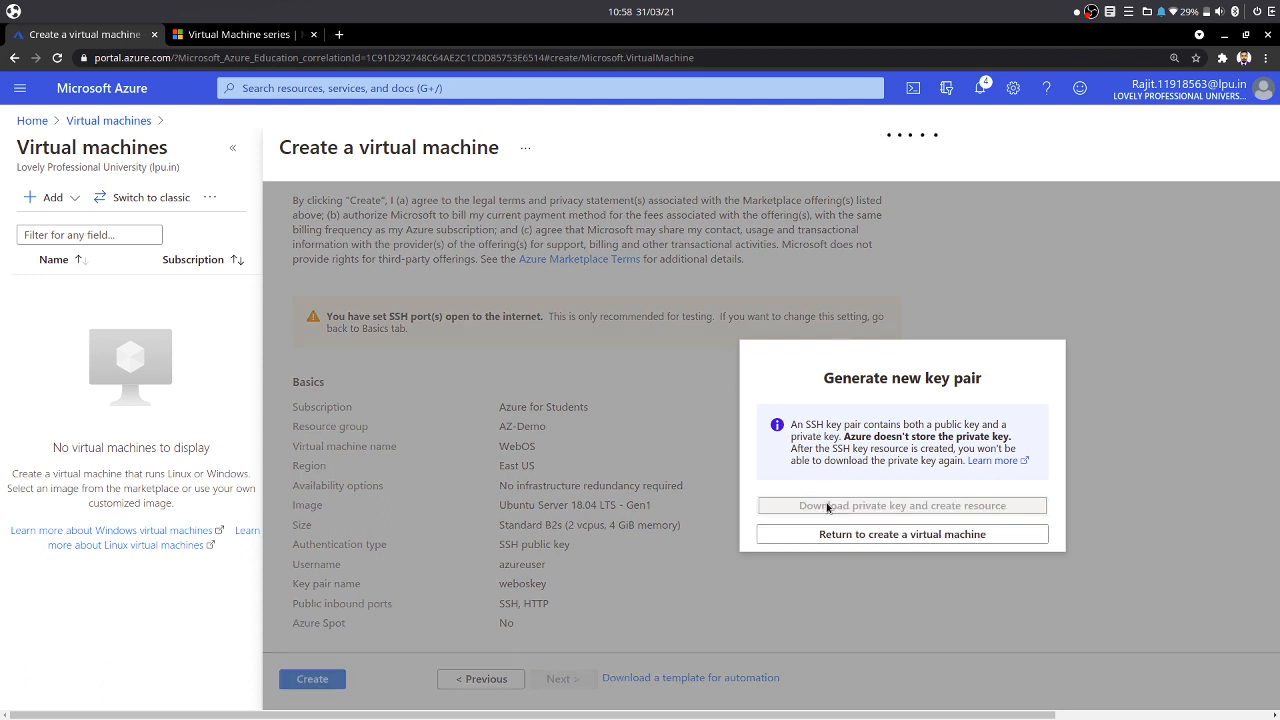